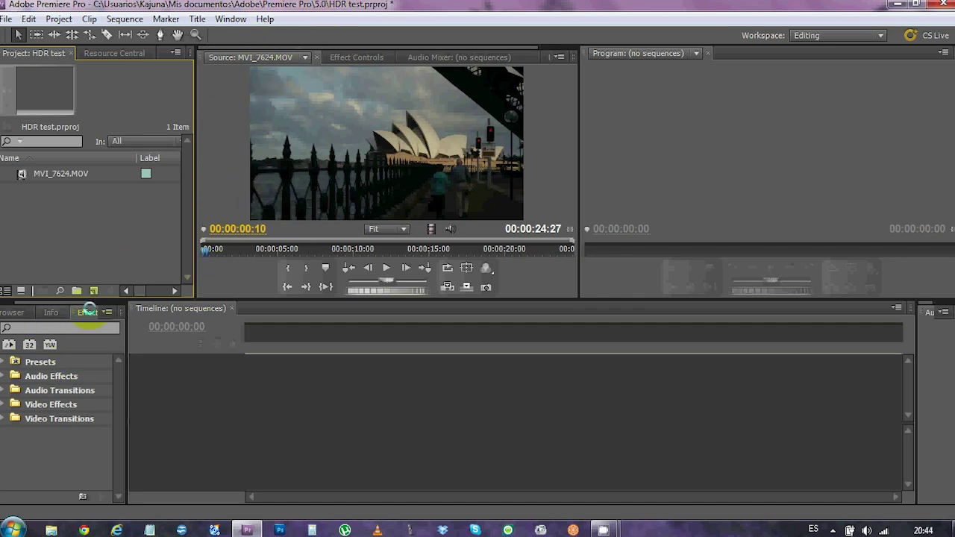
Step: Create the 'pre HDR' sequence and place MVI_7624.MOV at the start of Video 1
left_click(220, 149)
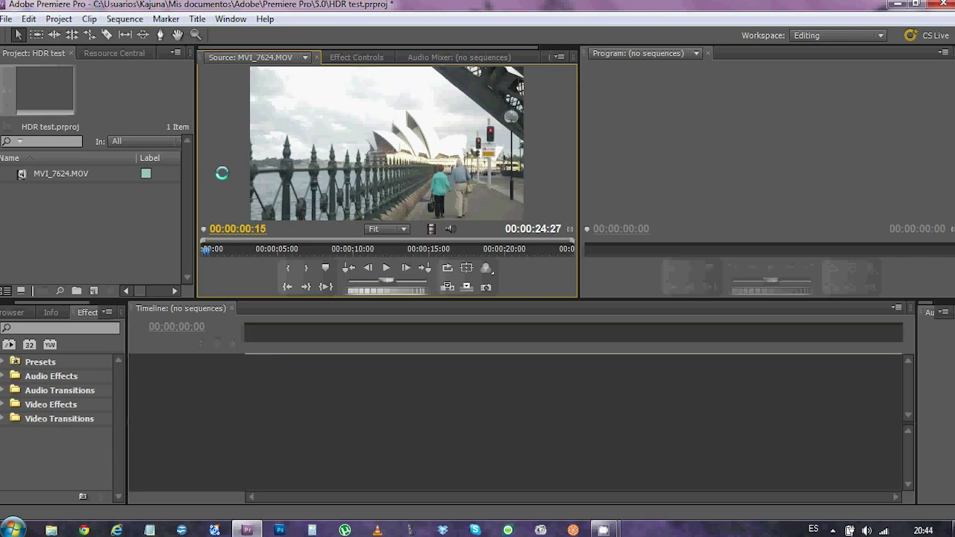
left_click(214, 171)
left_click(93, 290)
left_click(104, 305)
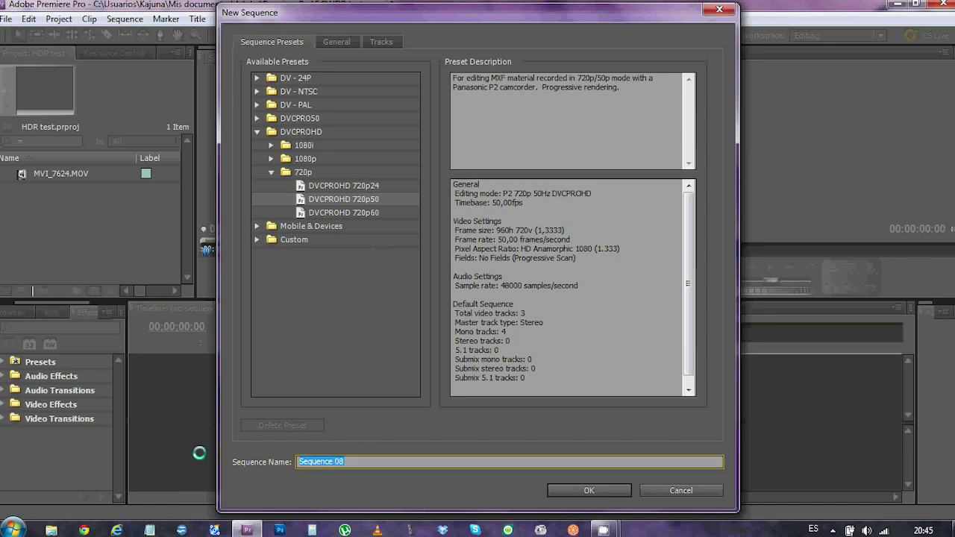
type("pre HDR")
left_click(568, 491)
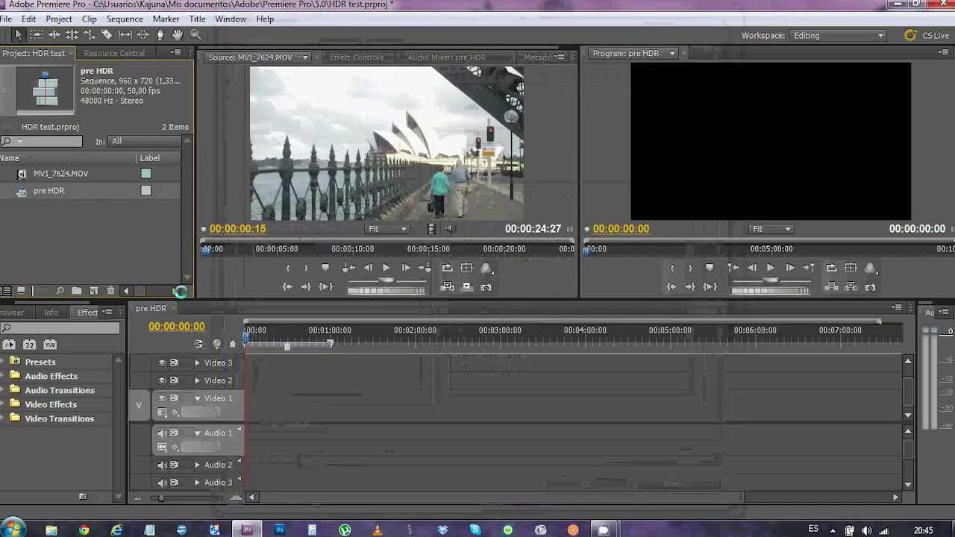
left_click_drag(59, 173, 250, 407)
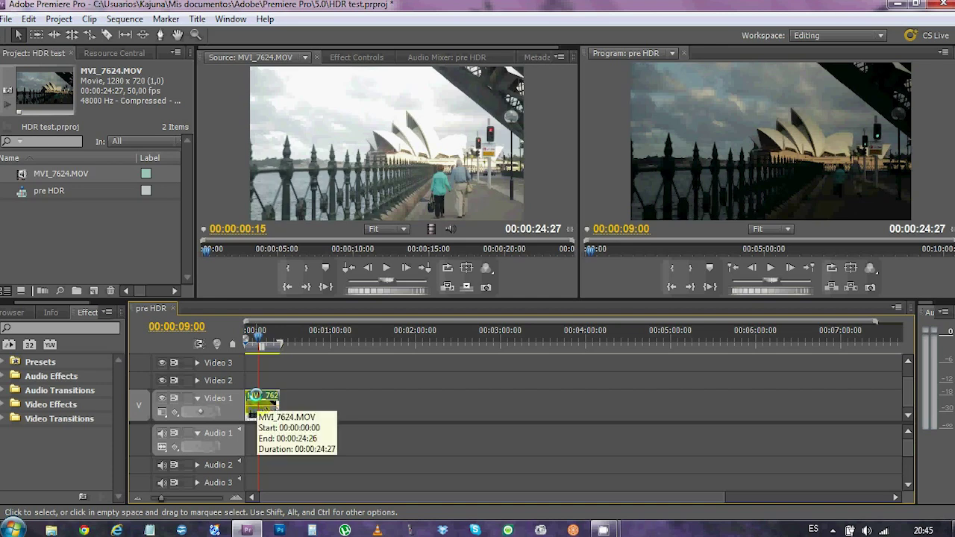
right_click(254, 396)
Step: Nest the clip as Nested Sequence 12 and paste a copy after it on Video 1
left_click(298, 211)
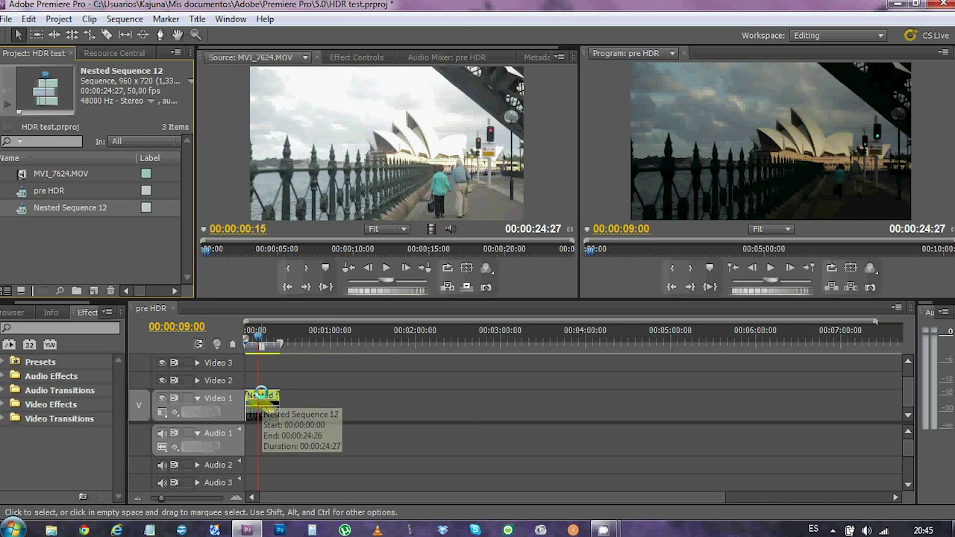
left_click(237, 338)
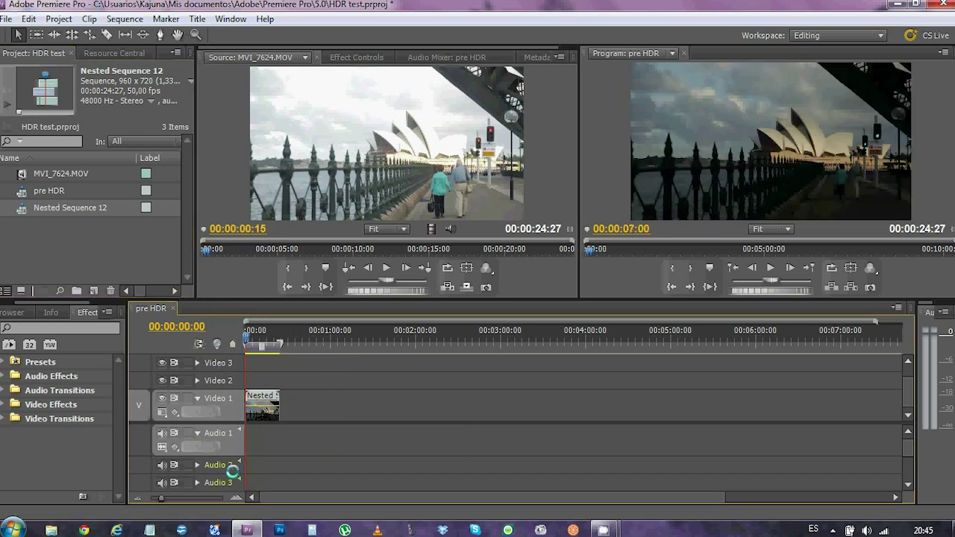
left_click(236, 498)
left_click(236, 498)
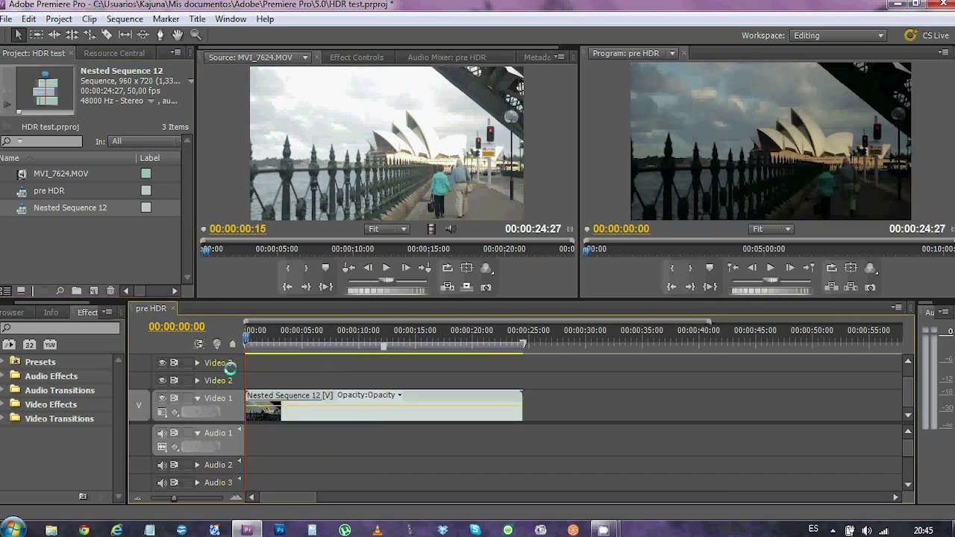
left_click(279, 394)
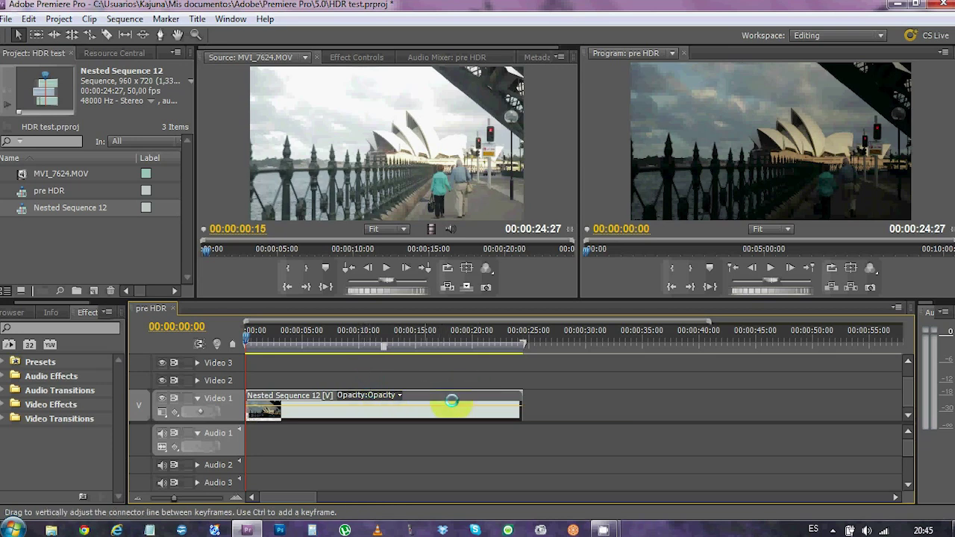
left_click(552, 336)
key("ctrl+v")
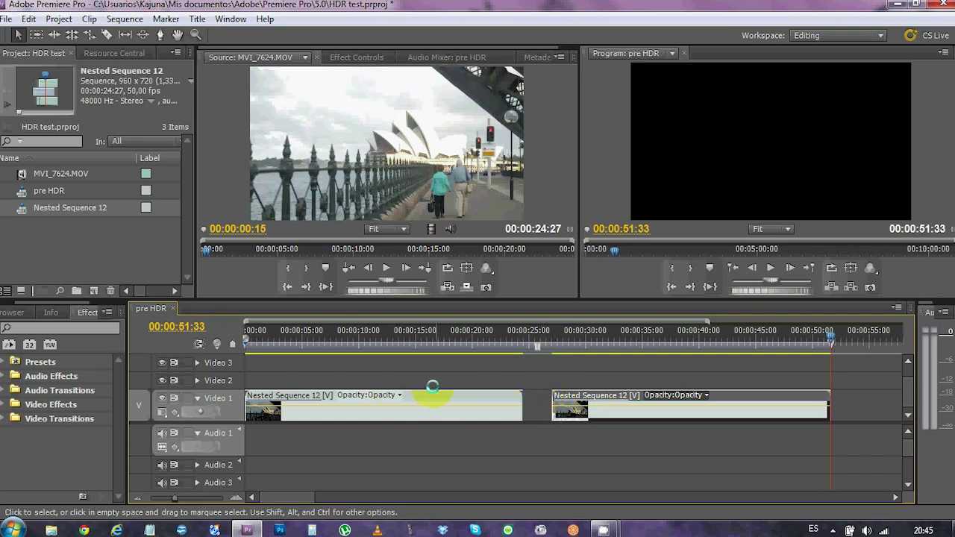
Step: Select the first Nested Sequence 12 clip and bring up its clip options
left_click(316, 390)
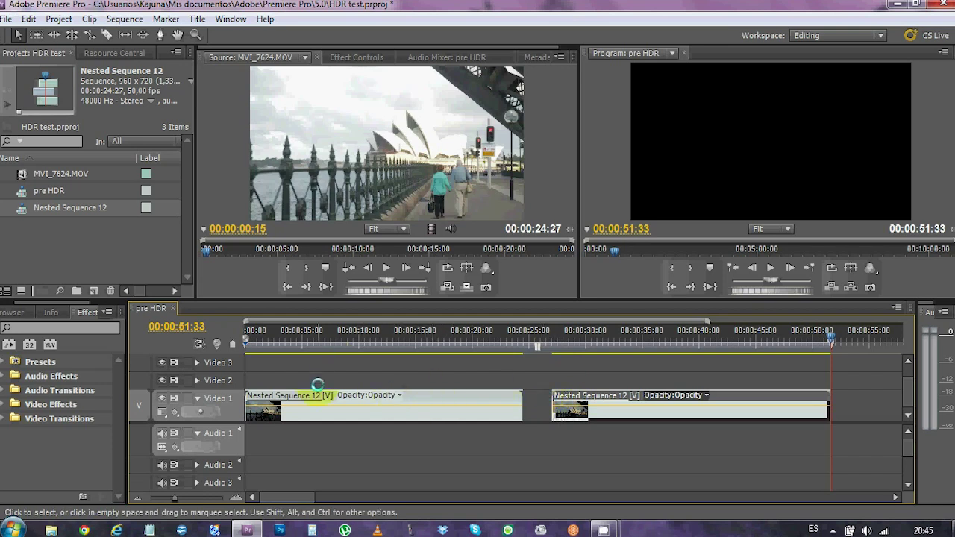
left_click(404, 389)
left_click(664, 382)
left_click(620, 406)
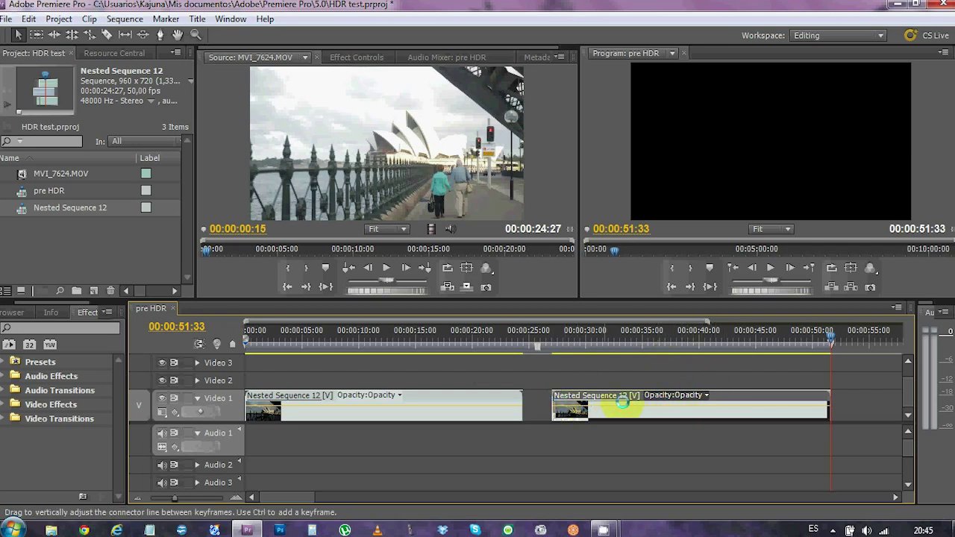
left_click(556, 403)
right_click(473, 401)
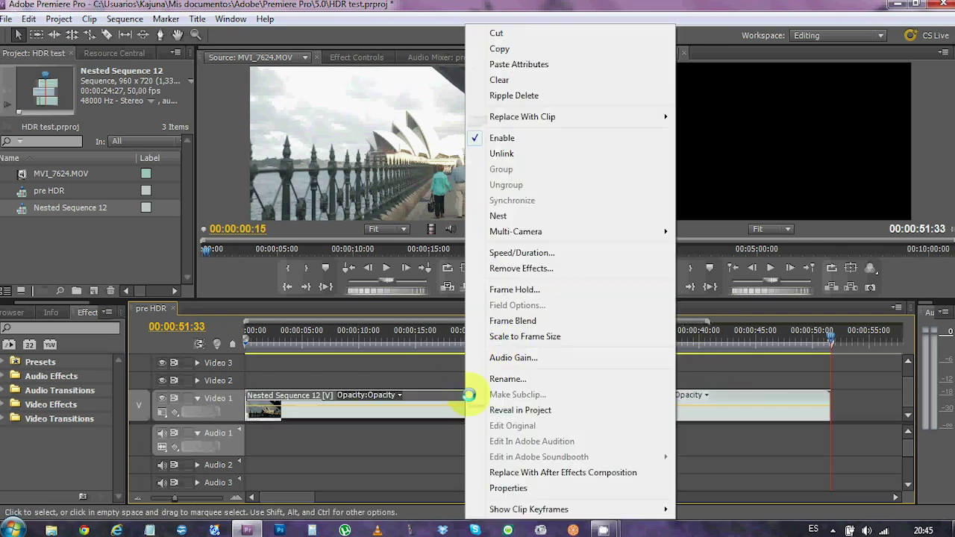
Step: Set the first Nested Sequence 12 clip's speed to 200%
left_click(510, 232)
left_click(503, 253)
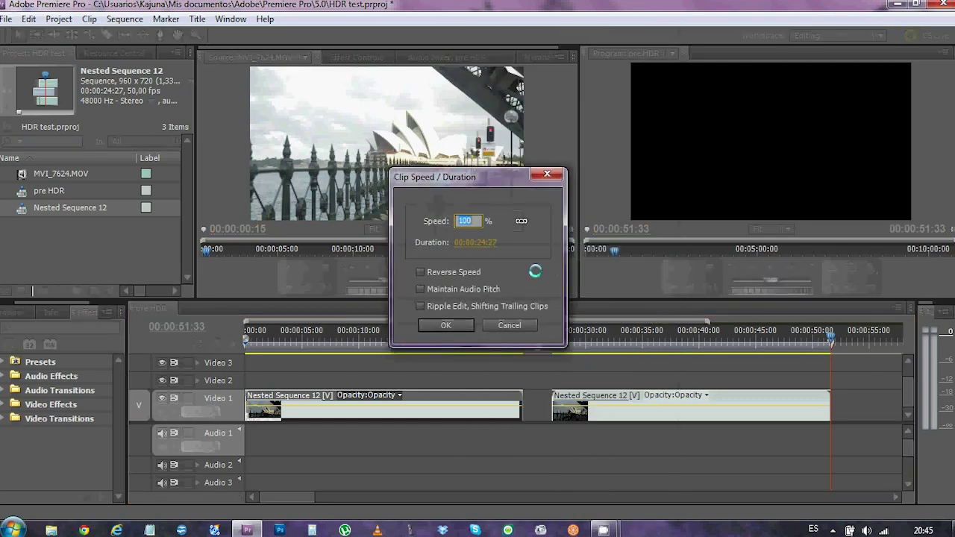
type("200")
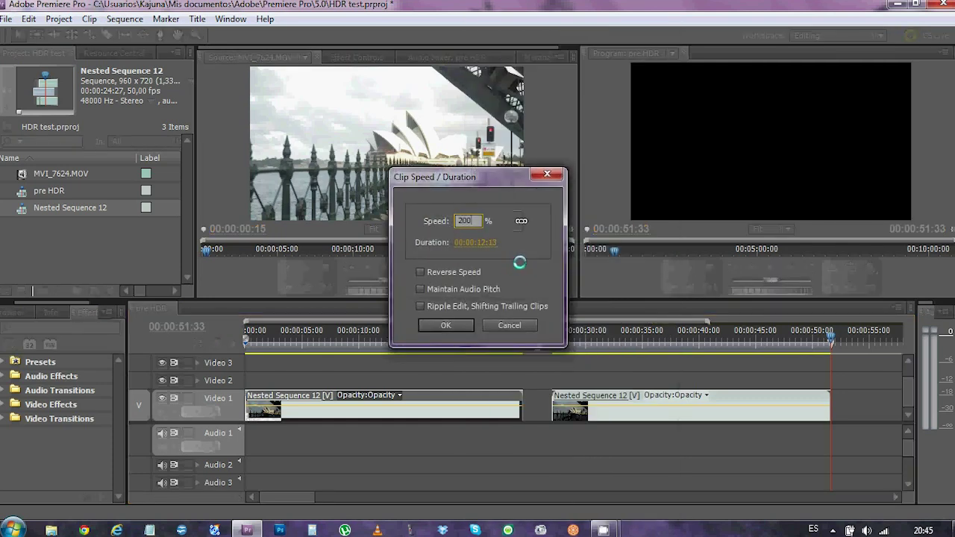
left_click(446, 325)
Step: Move the second clip to start near 14 seconds and trim one frame off its start
left_click_drag(607, 403, 451, 395)
left_click(405, 331)
left_click_drag(405, 332, 404, 332)
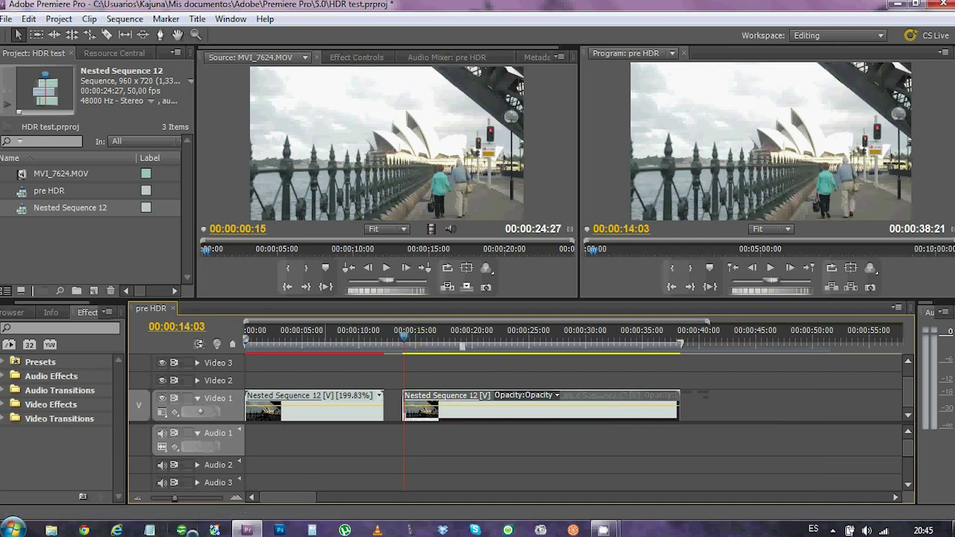
left_click(232, 496)
left_click(232, 497)
left_click_drag(552, 336, 539, 337)
key("Right")
key("Right")
key("Right")
key("Right")
key("Right")
key("Right")
key("Right")
key("Right")
key("Right")
key("Right")
key("Right")
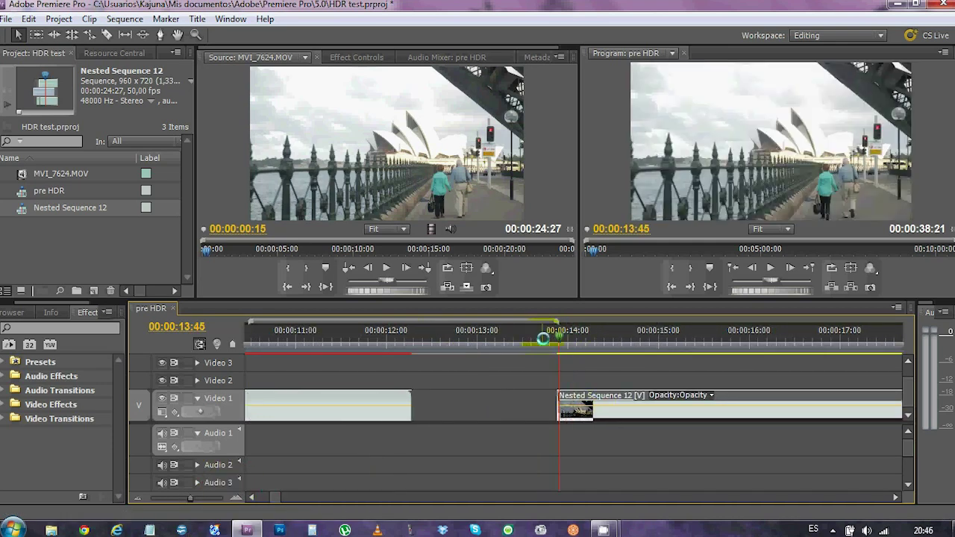
left_click_drag(558, 397, 561, 399)
Step: Set the second Nested Sequence 12 clip's speed to 200% as well
right_click(565, 403)
left_click(617, 251)
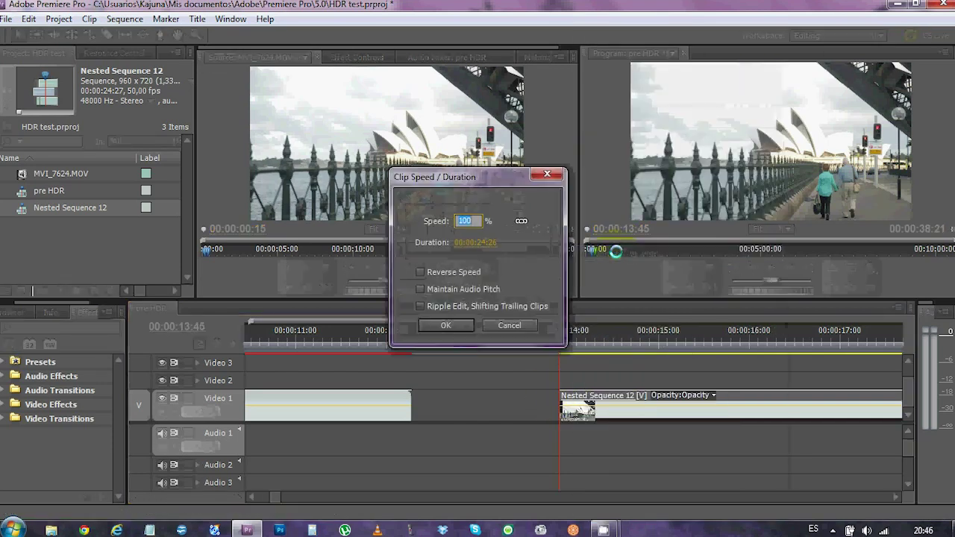
type("200")
key("Return")
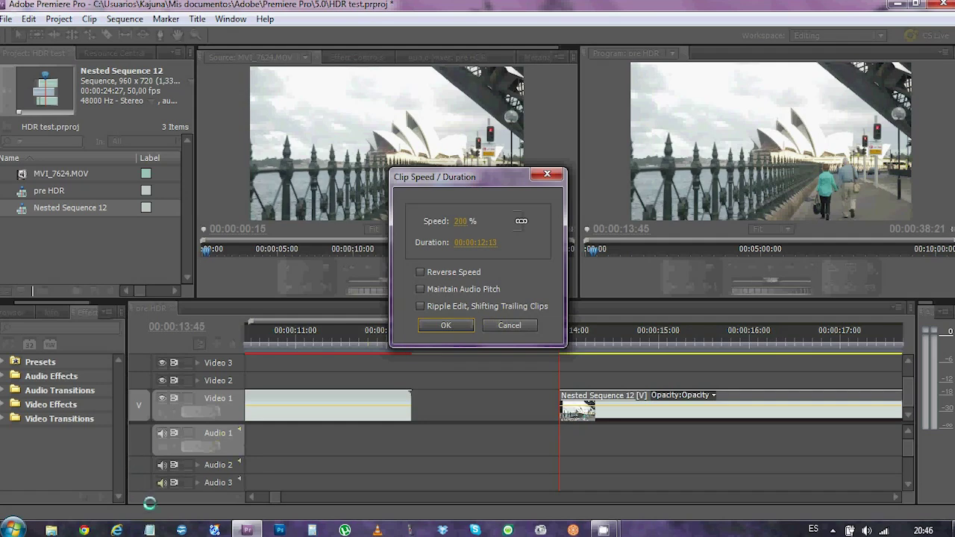
left_click(438, 325)
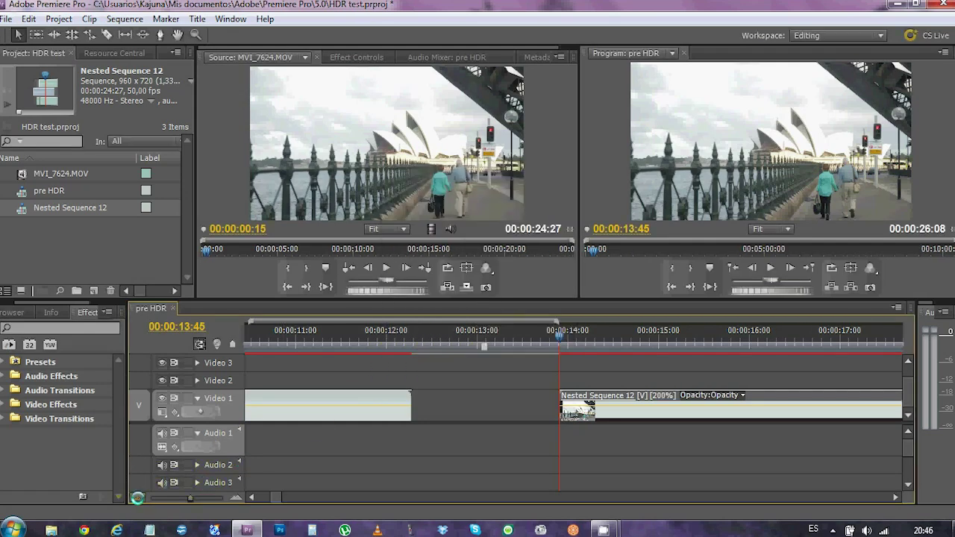
Step: Stack the second clip on Video 2 at the sequence start, preview it, and hide Video 2 output
left_click(137, 498)
left_click(137, 498)
left_click_drag(448, 405, 282, 381)
left_click(306, 330)
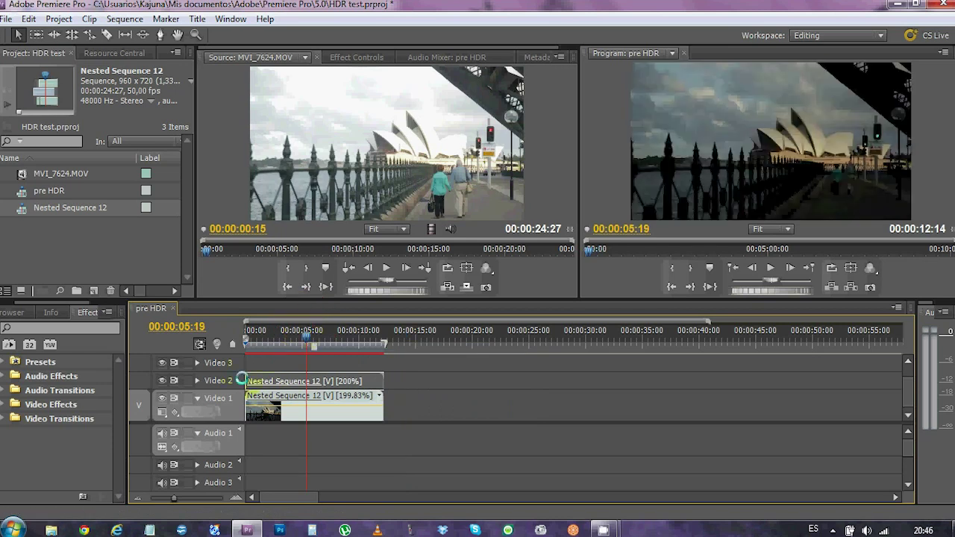
left_click(265, 335)
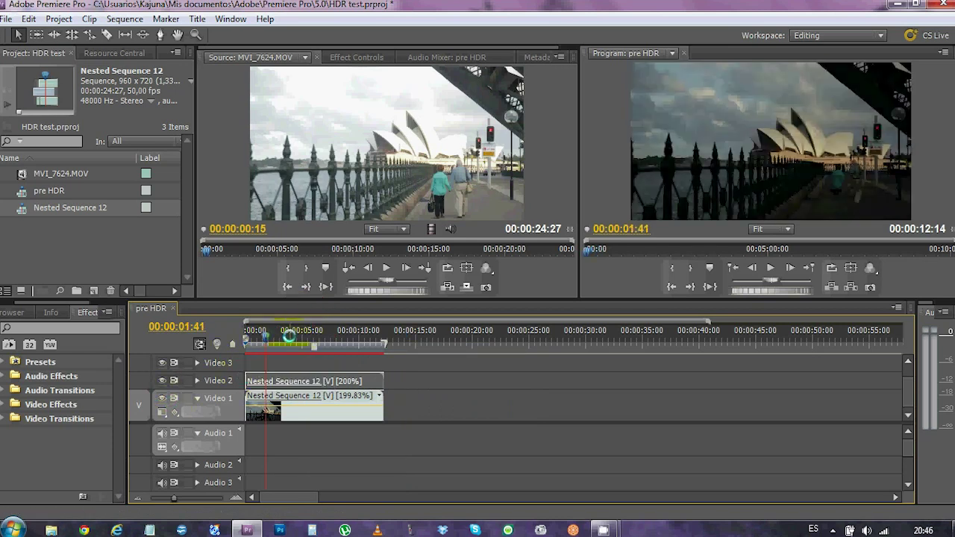
left_click(330, 336)
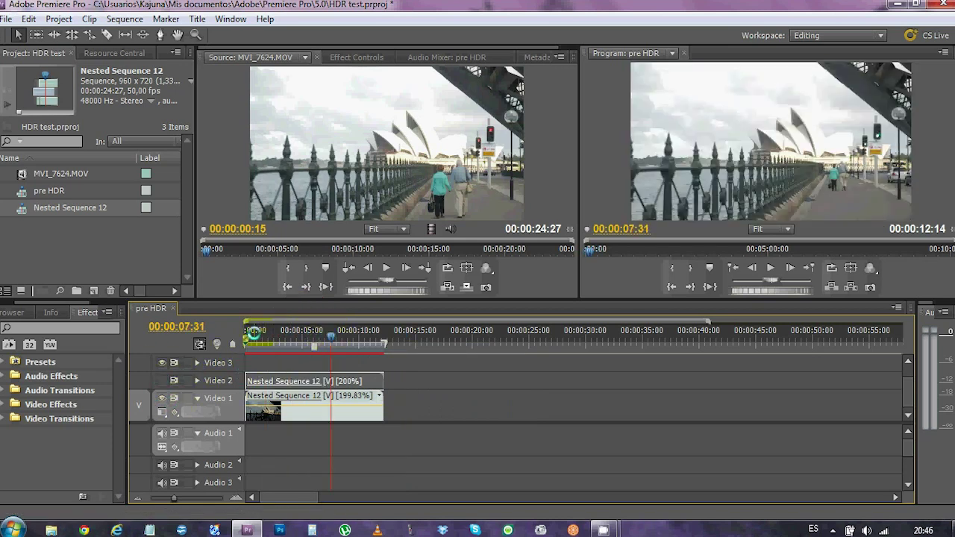
left_click_drag(291, 335, 358, 332)
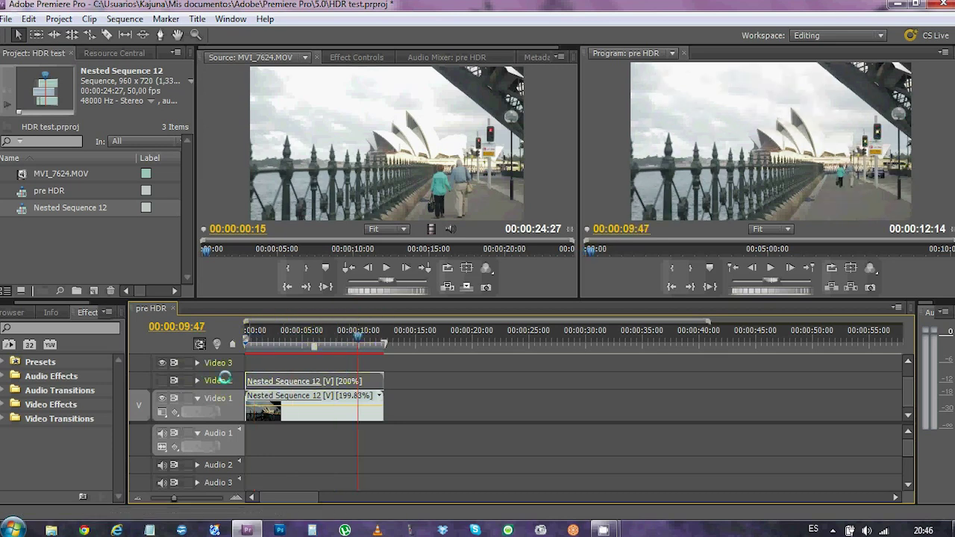
left_click(167, 380)
left_click(314, 339)
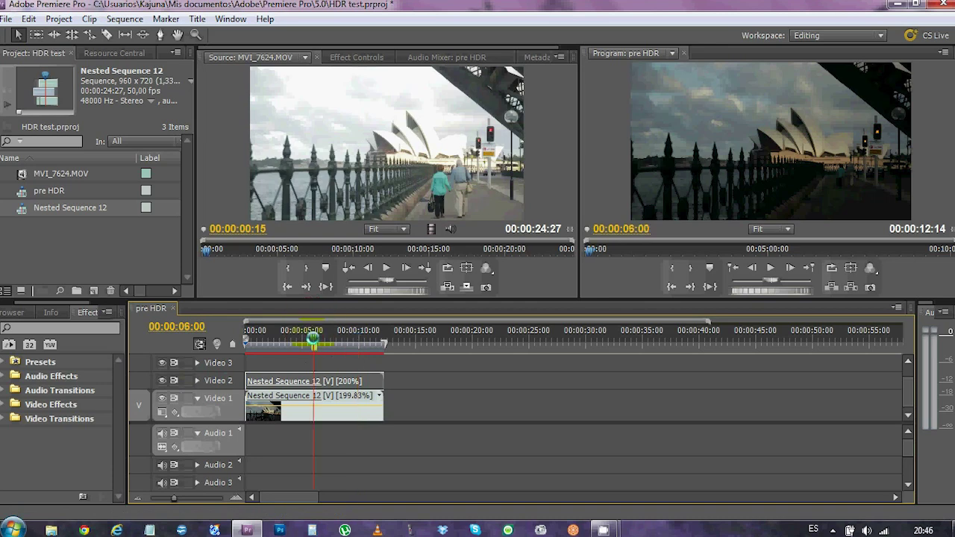
right_click(329, 379)
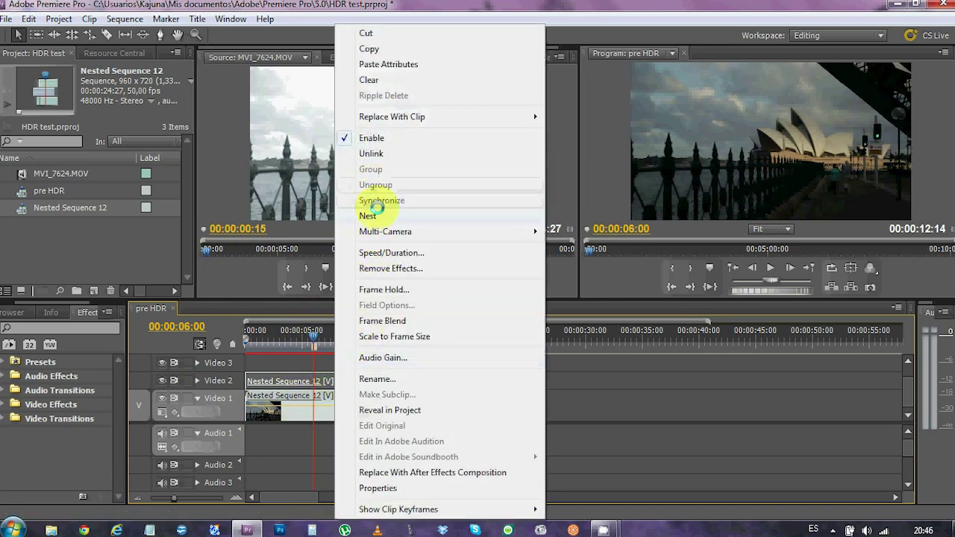
Step: Nest the Video 2 clip as Nested Sequence 13 and toggle Video 2's track output
left_click(368, 216)
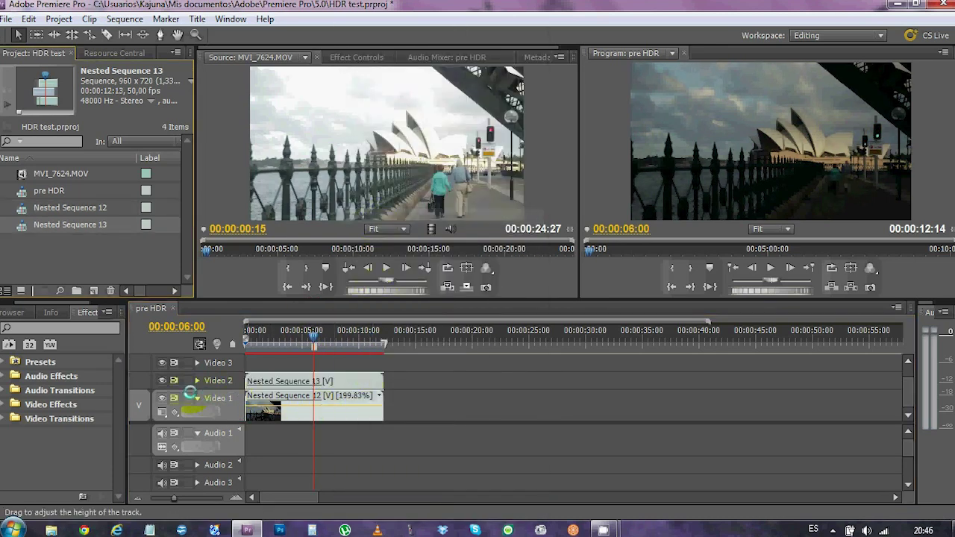
left_click(161, 380)
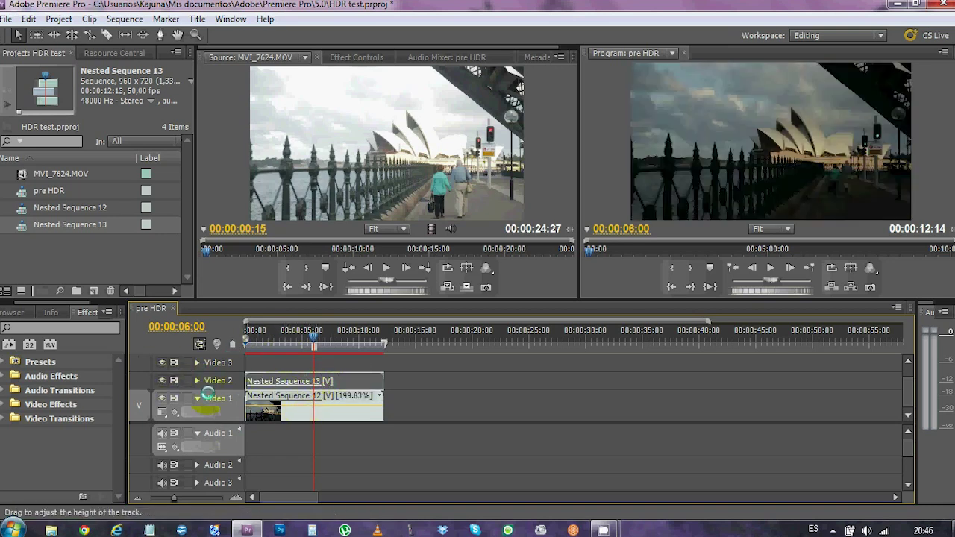
Step: Paste a copy of the clip and place it on Video 2 right after the first clip
left_click(235, 497)
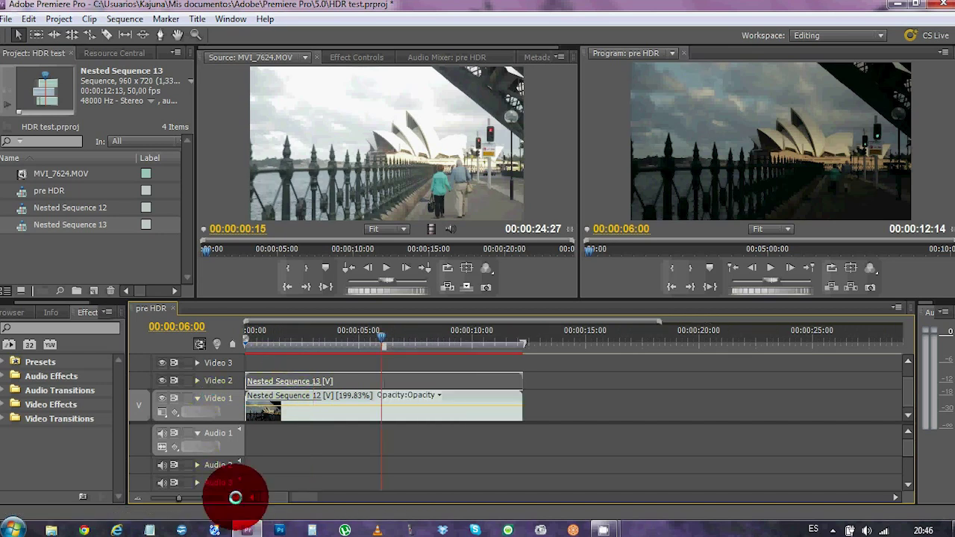
left_click(235, 497)
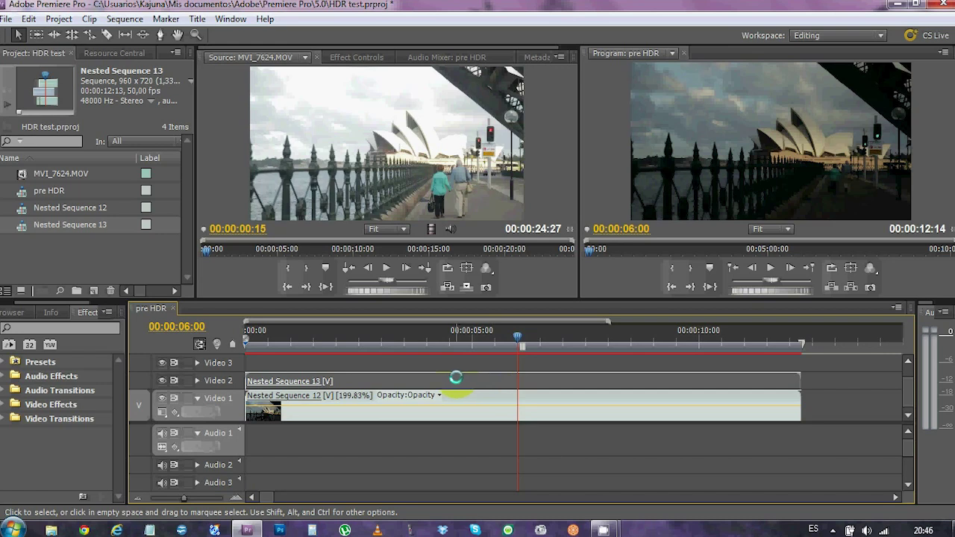
left_click(810, 334)
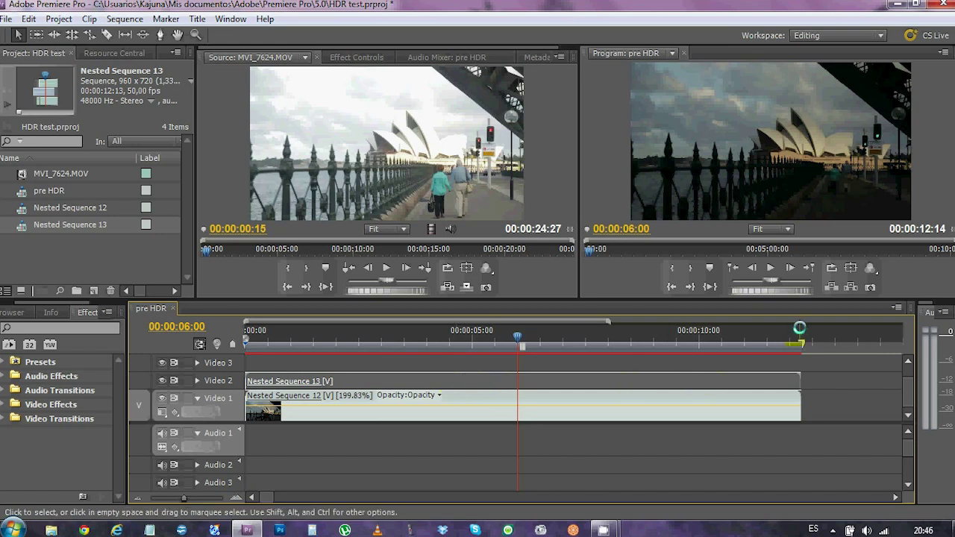
left_click(139, 496)
left_click(138, 497)
left_click(139, 497)
key("ctrl+v")
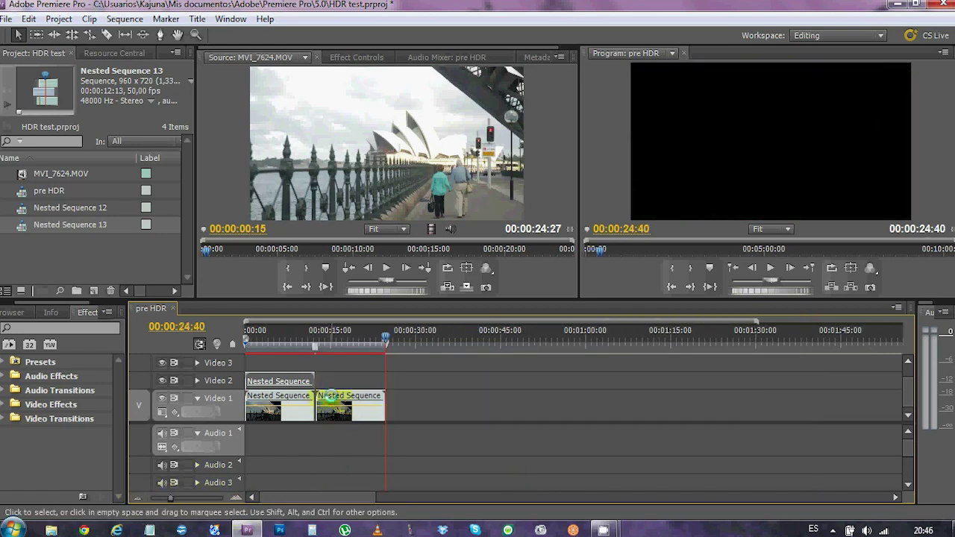
left_click_drag(331, 395, 329, 378)
left_click(300, 364)
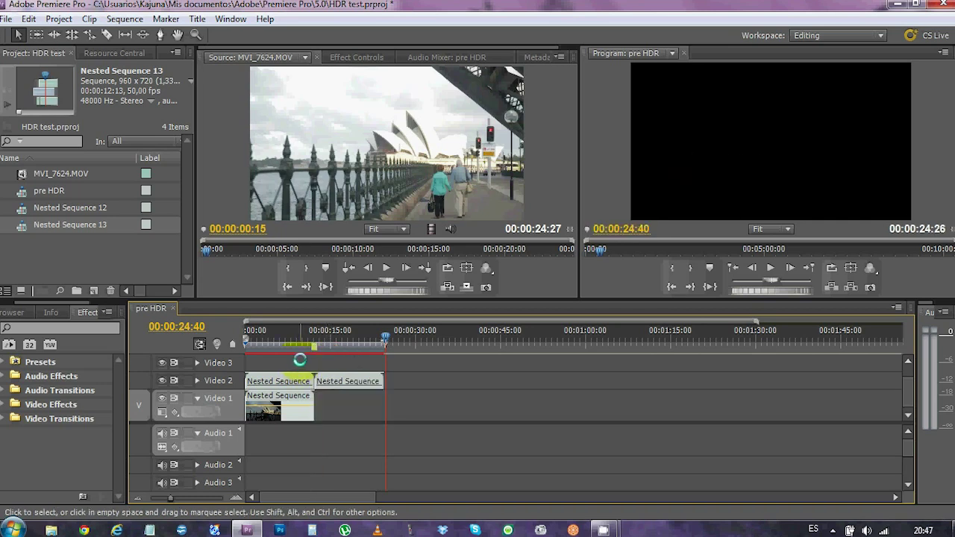
Step: Nest both Video 2 clips together into Nested Sequence 14
left_click(322, 368)
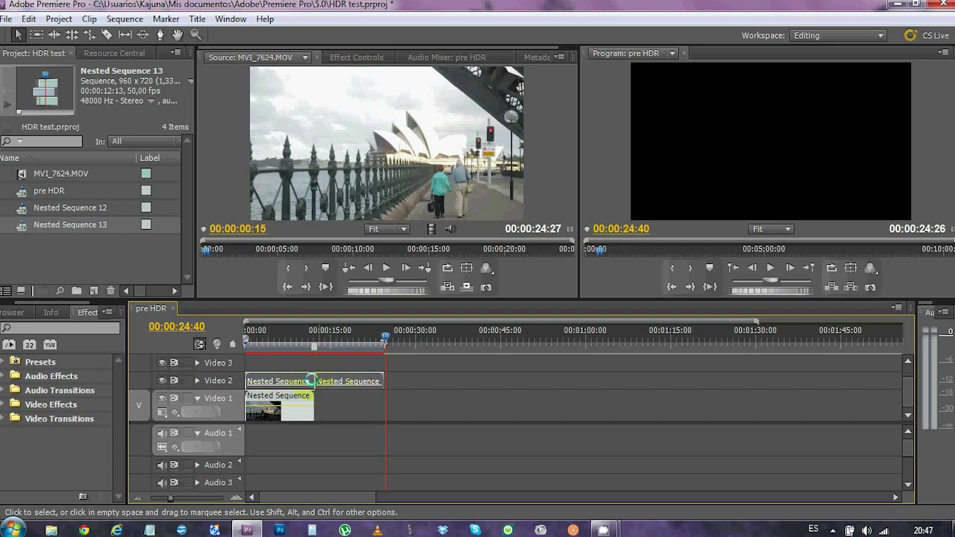
right_click(330, 381)
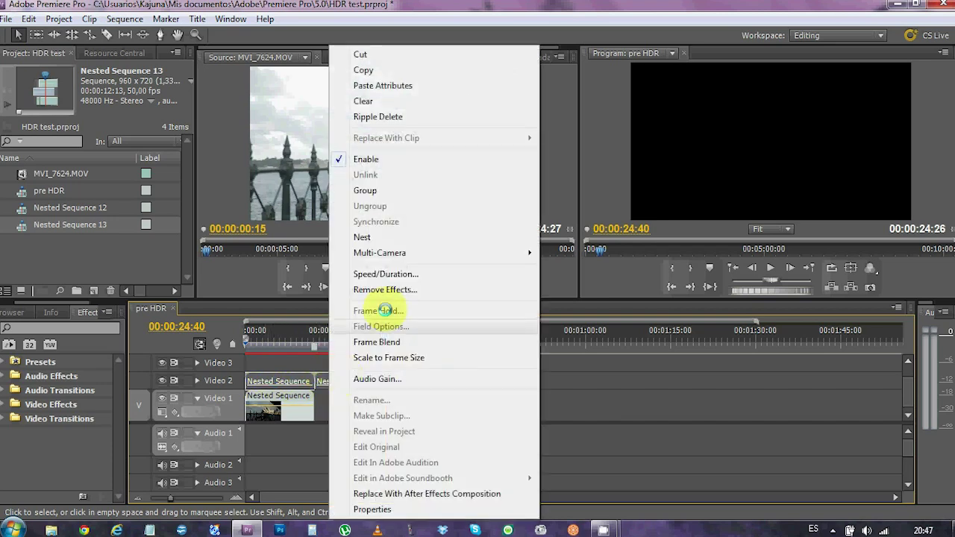
left_click(363, 236)
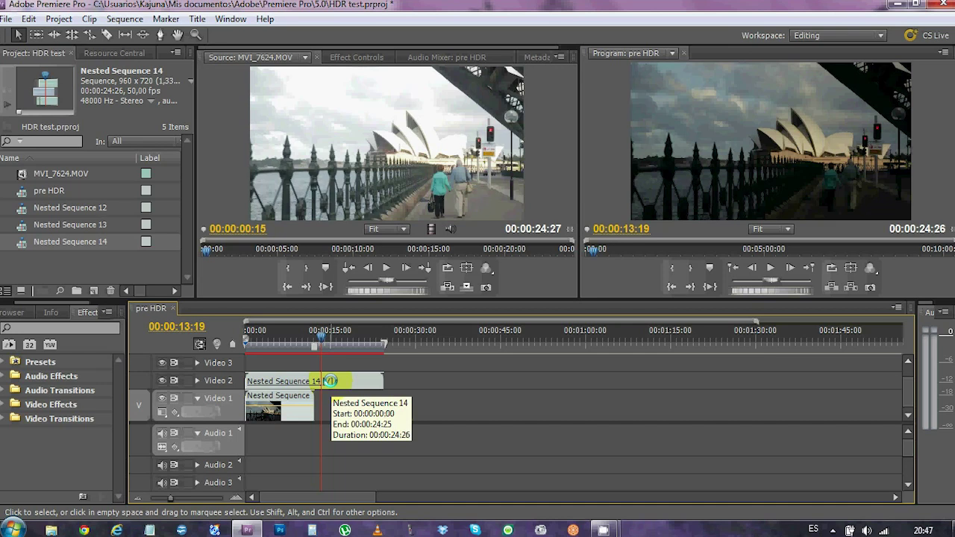
left_click(22, 327)
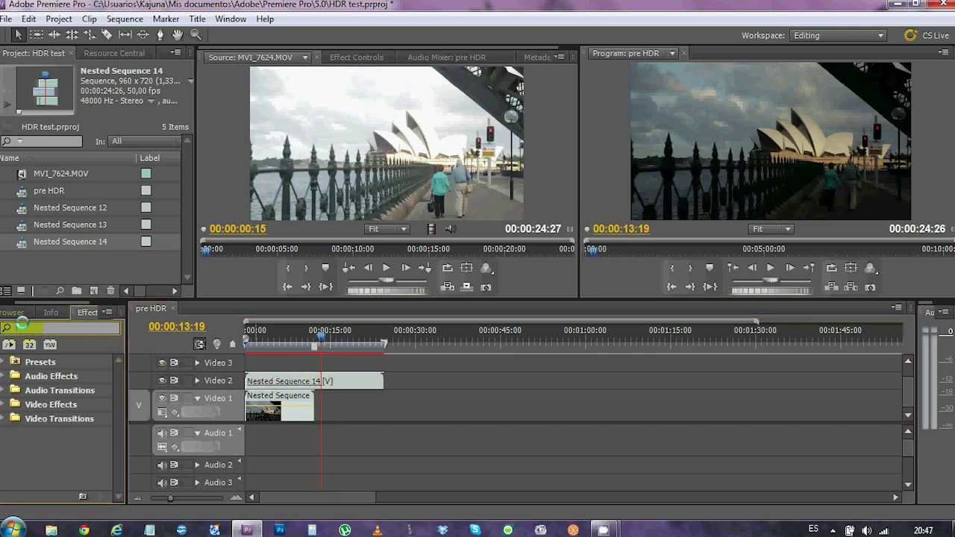
Step: Search effects for 'twixt' and apply Twixtor to the Nested Sequence 14 clip
type("twi")
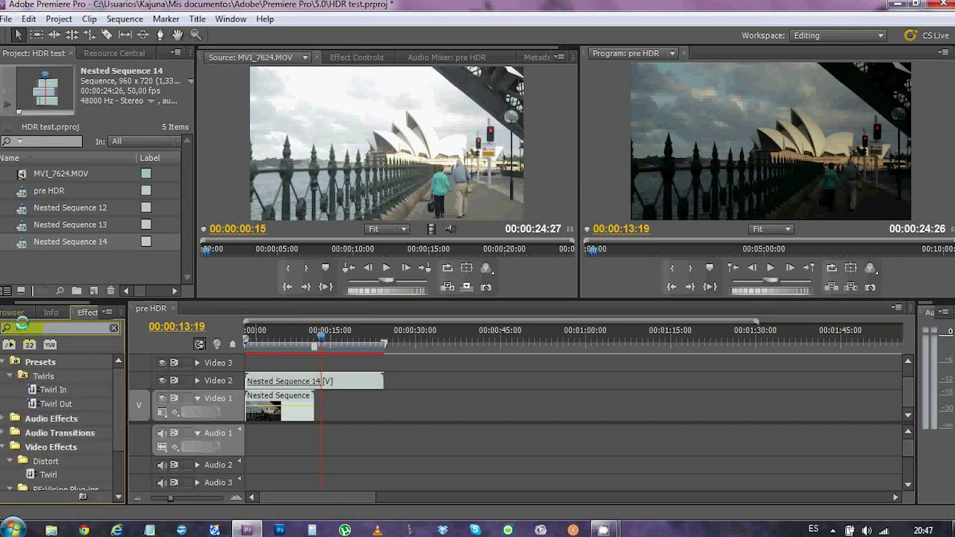
type("xt")
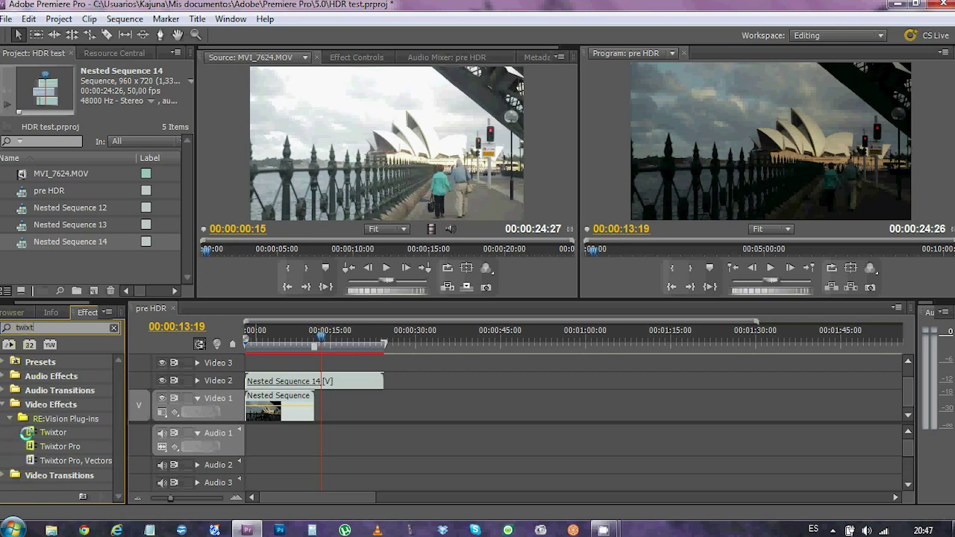
left_click_drag(30, 433, 332, 381)
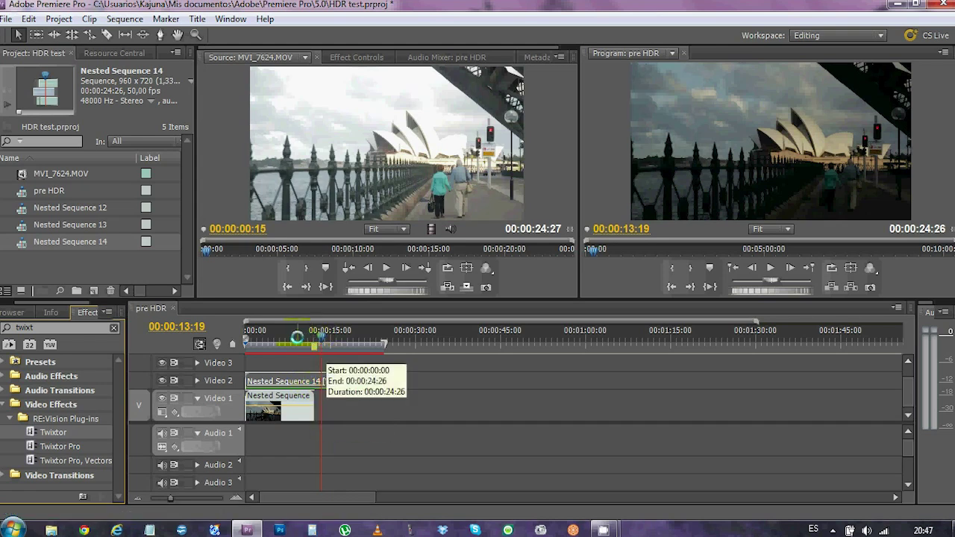
left_click(297, 338)
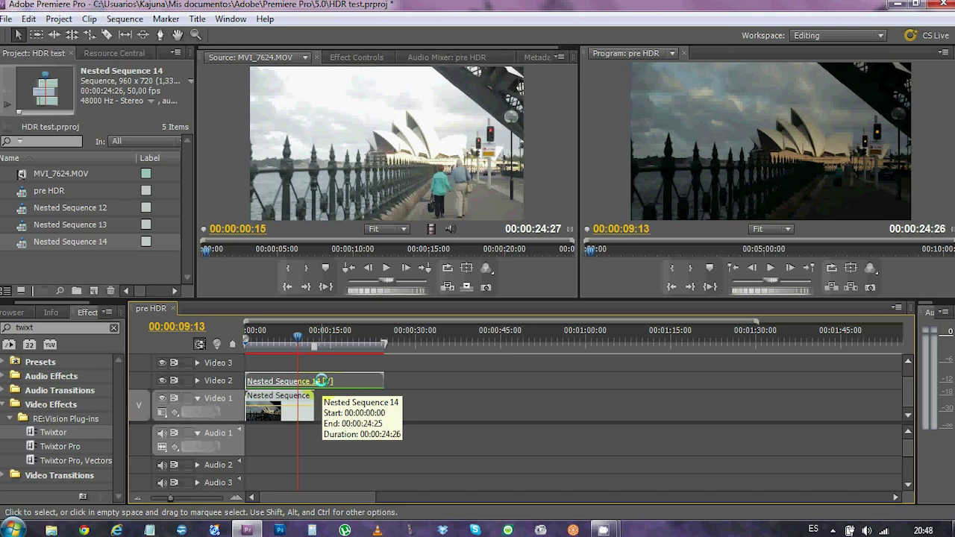
Step: Set Twixtor's Track Control Image Prep to Contrast/Edge Enhance
left_click(357, 58)
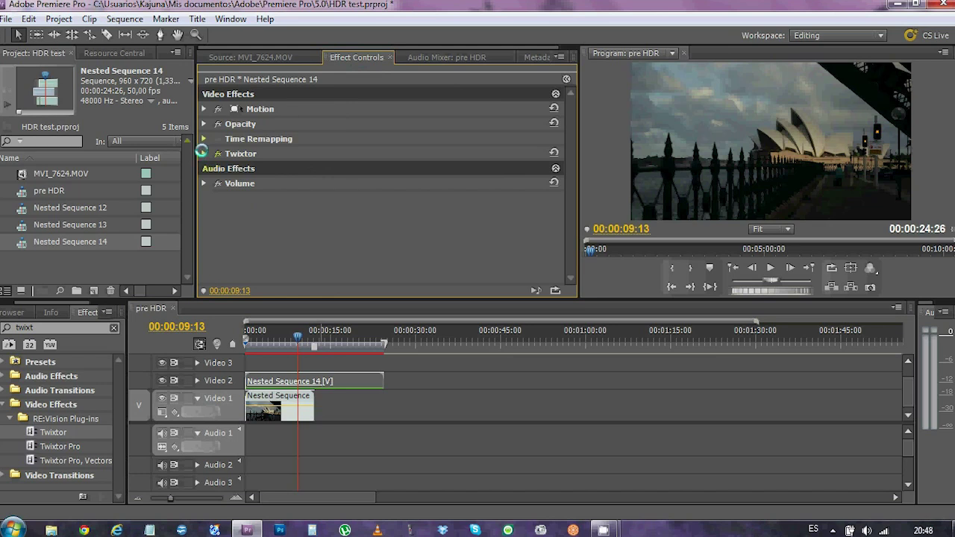
left_click(203, 153)
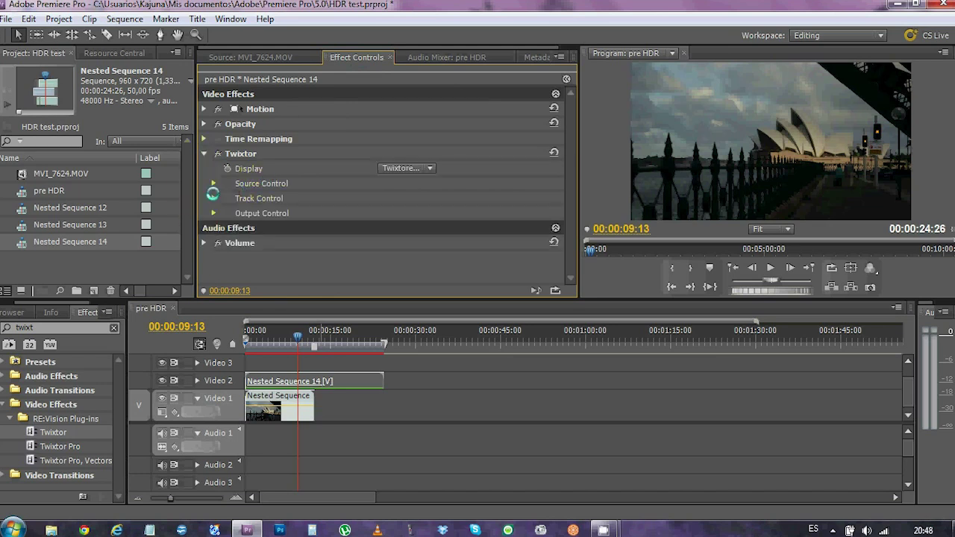
left_click(212, 199)
left_click(427, 228)
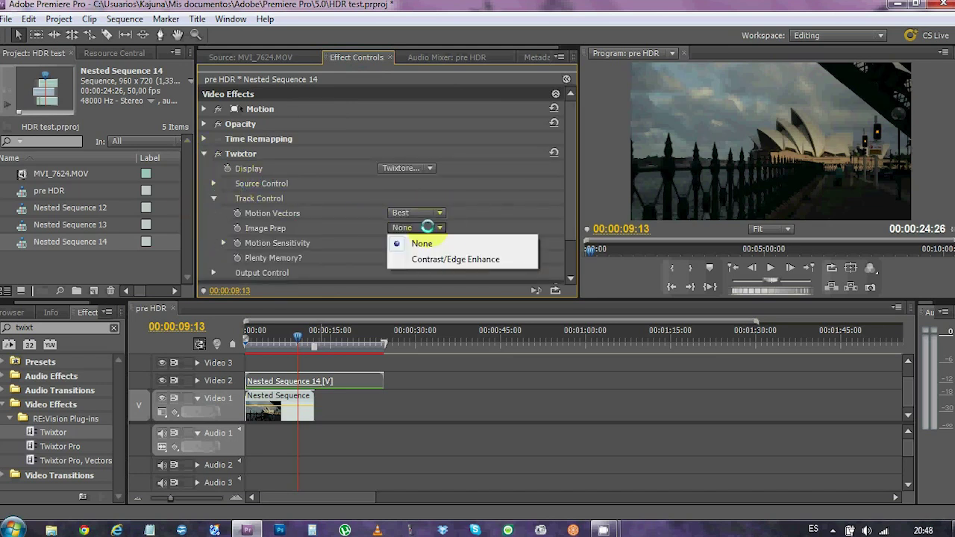
left_click(465, 259)
left_click(214, 198)
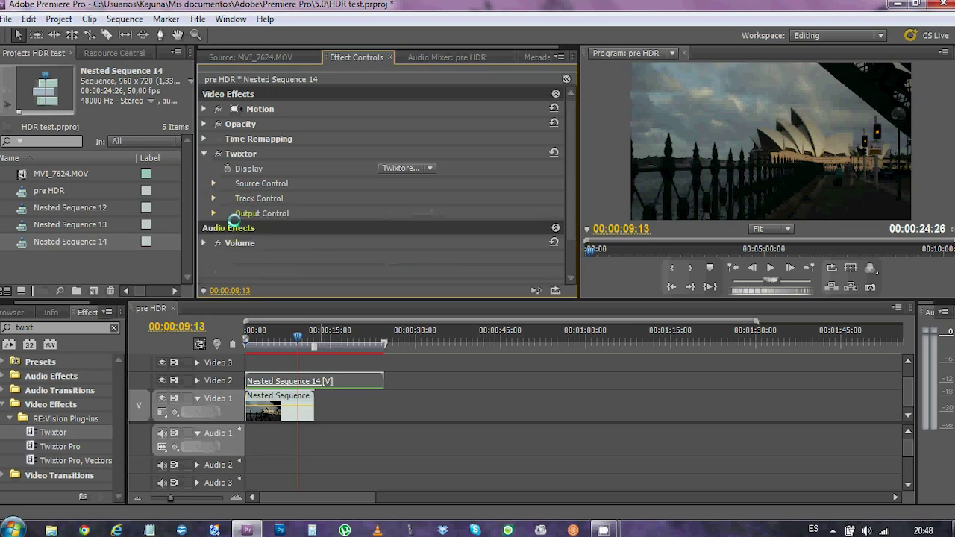
Step: Set Twixtor output to 50% speed, Motion Weighted Blend frame interpolation, with Smart Blend on
left_click(206, 213)
left_click(404, 243)
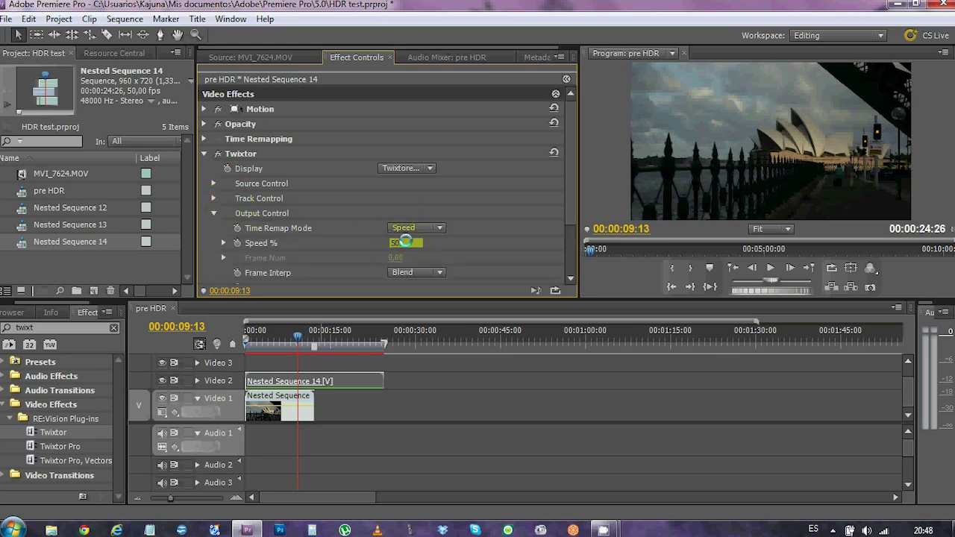
key("Return")
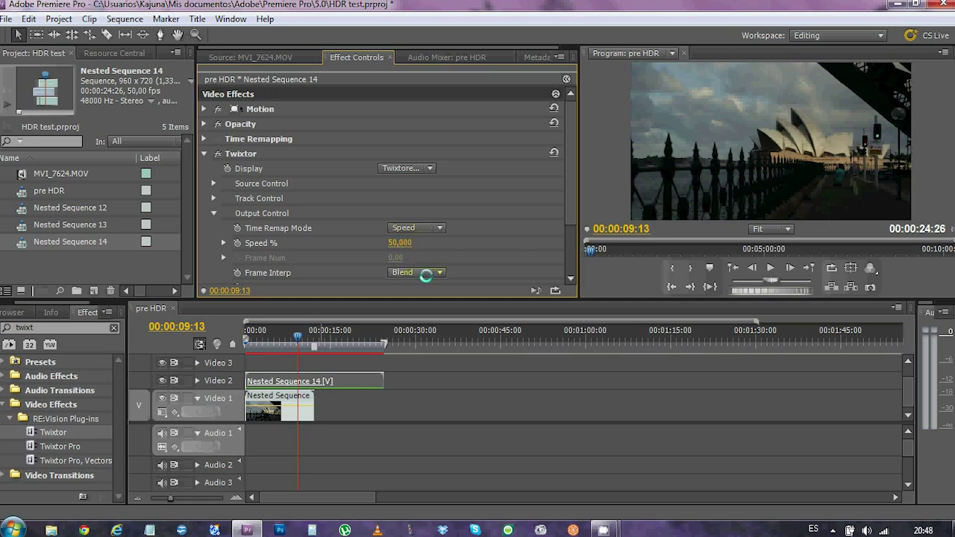
left_click(431, 272)
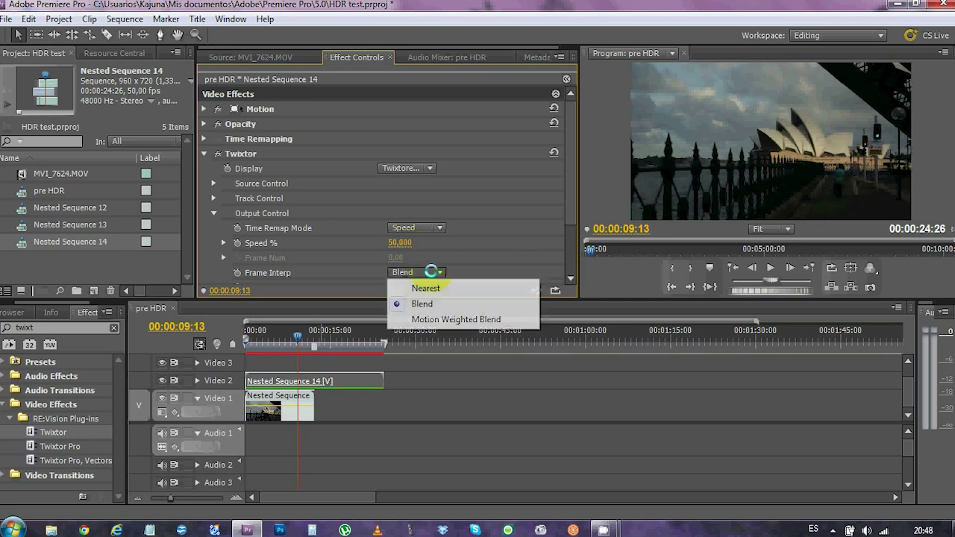
left_click(463, 320)
scroll(558, 213, "down", 2)
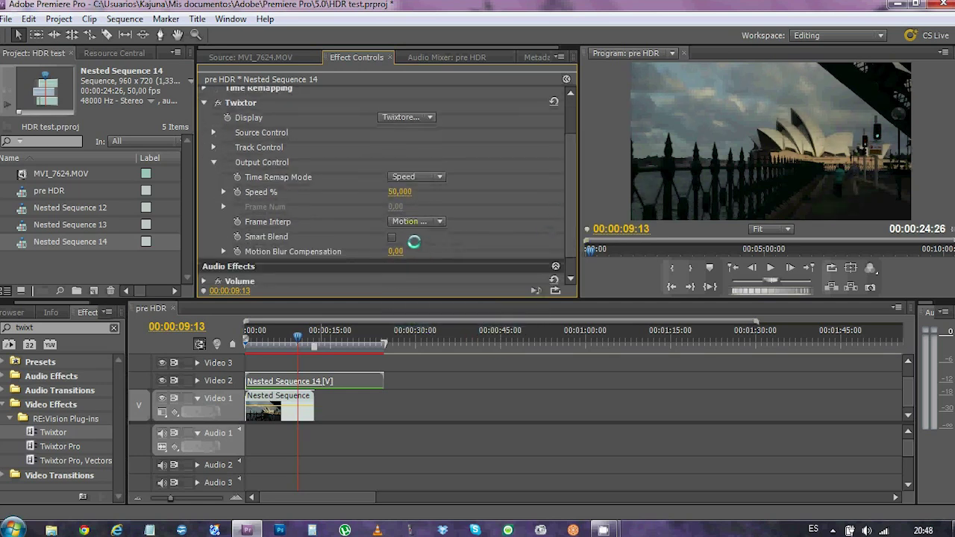
left_click(392, 237)
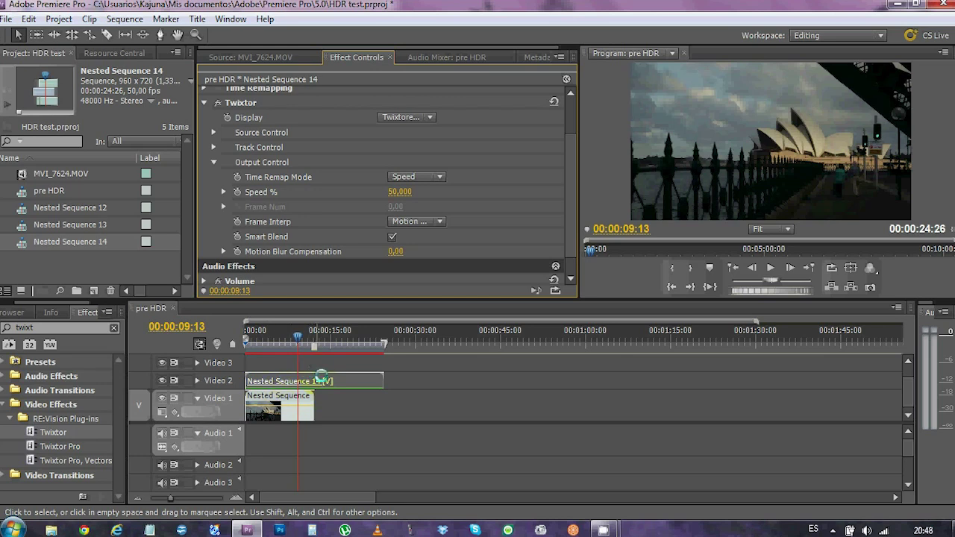
left_click(386, 378)
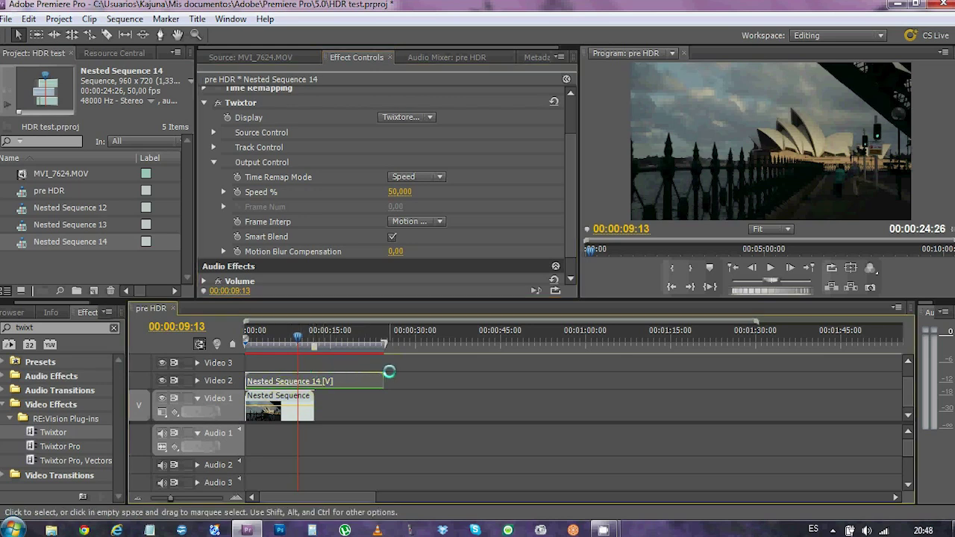
Step: Nest the Twixtor clip as Nested Sequence 15 and trim a few frames off its start
right_click(306, 380)
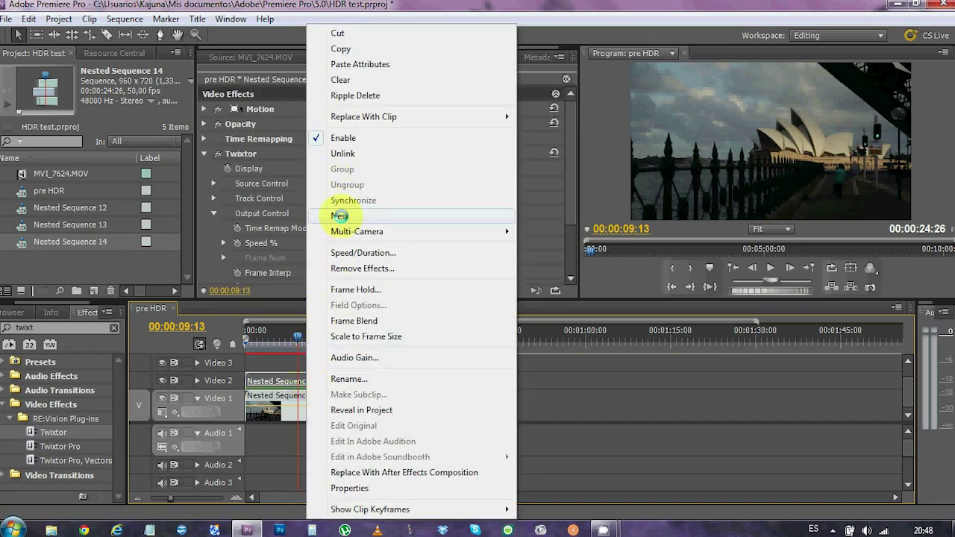
left_click(340, 216)
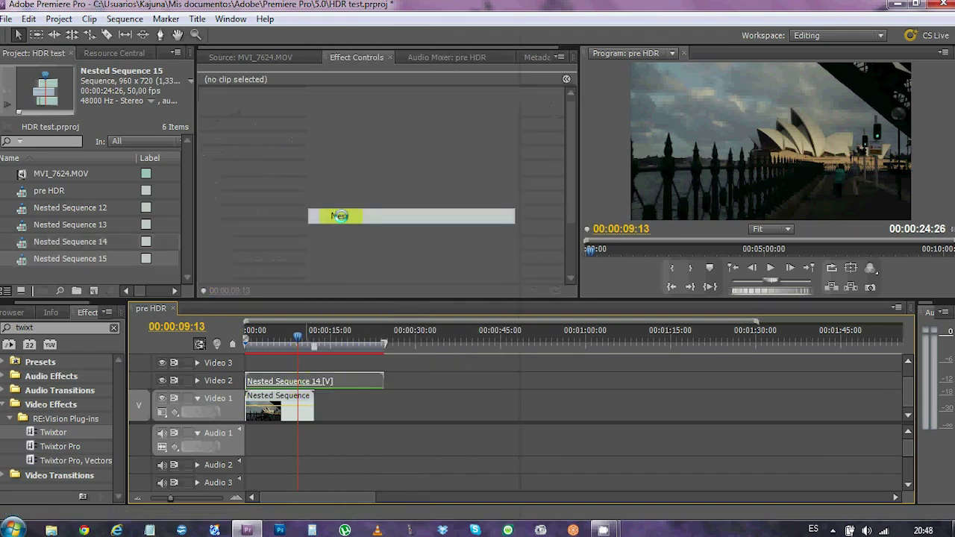
left_click(236, 498)
left_click(248, 377)
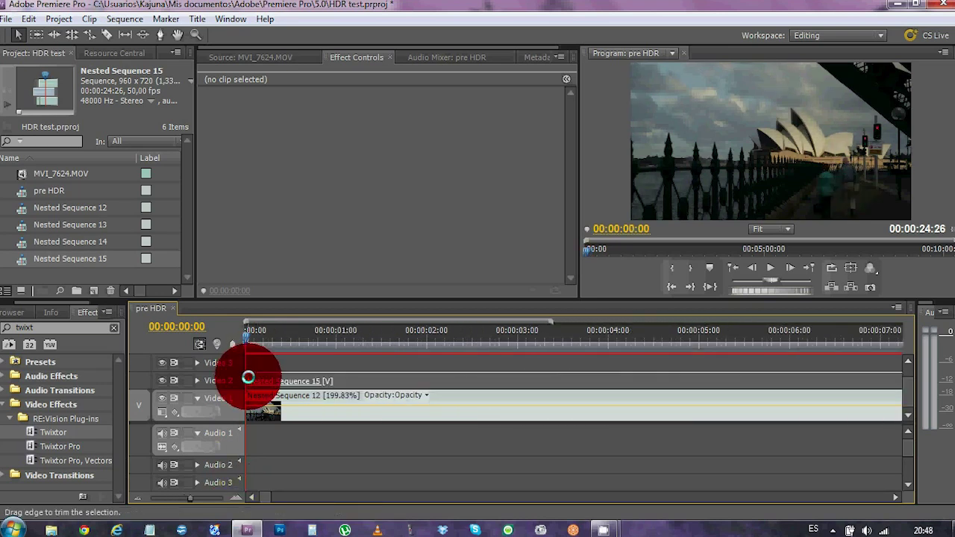
left_click_drag(247, 377, 248, 381)
Step: Set the Nested Sequence 15 clip's speed to 200% and settle it back in place
right_click(294, 382)
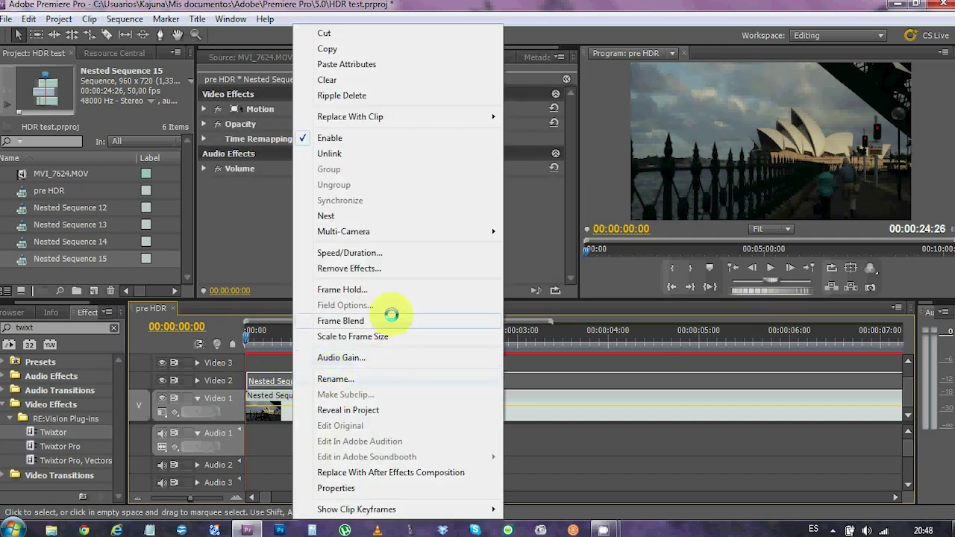
left_click(362, 252)
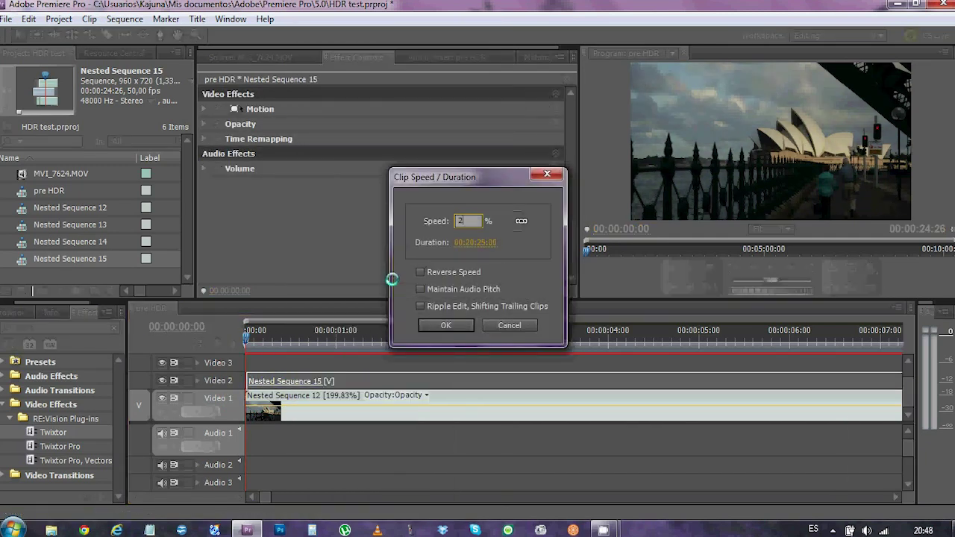
left_click(446, 325)
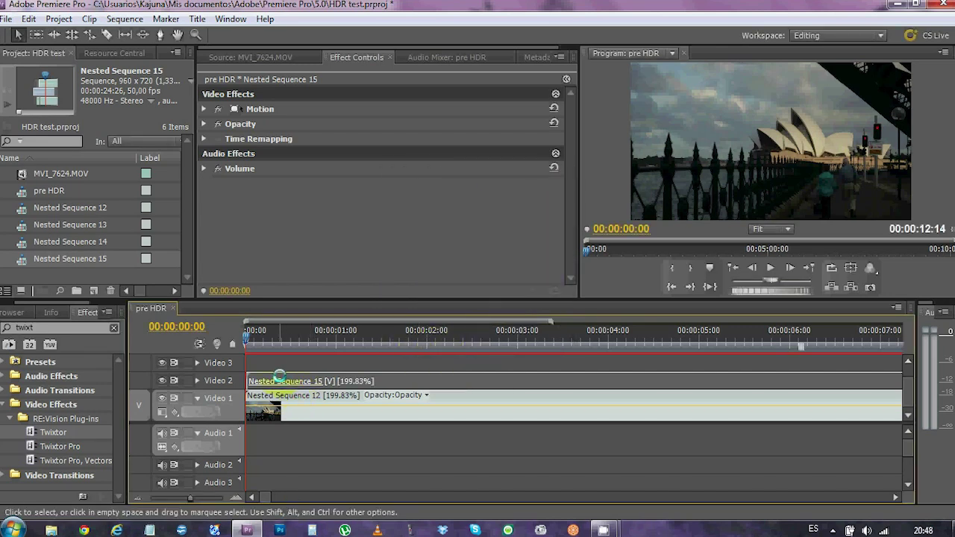
left_click_drag(283, 379, 284, 381)
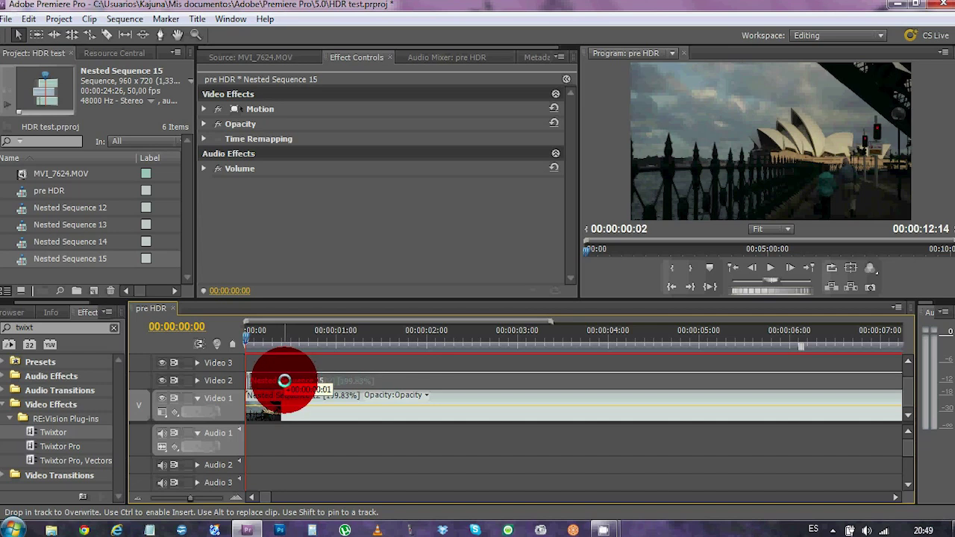
left_click_drag(285, 381, 284, 382)
Step: Compare layers near 4 seconds by toggling Video 2 output, leaving it hidden
left_click(313, 334)
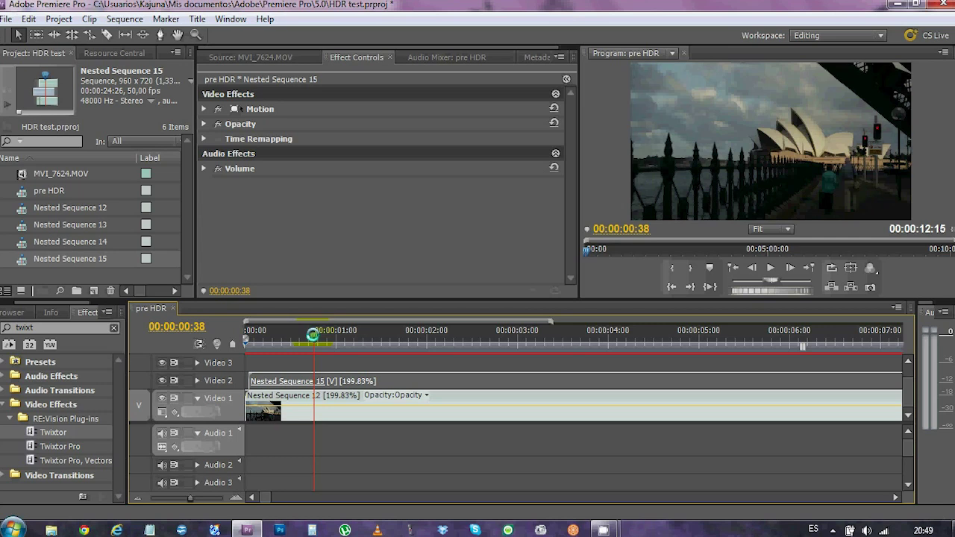
left_click(161, 380)
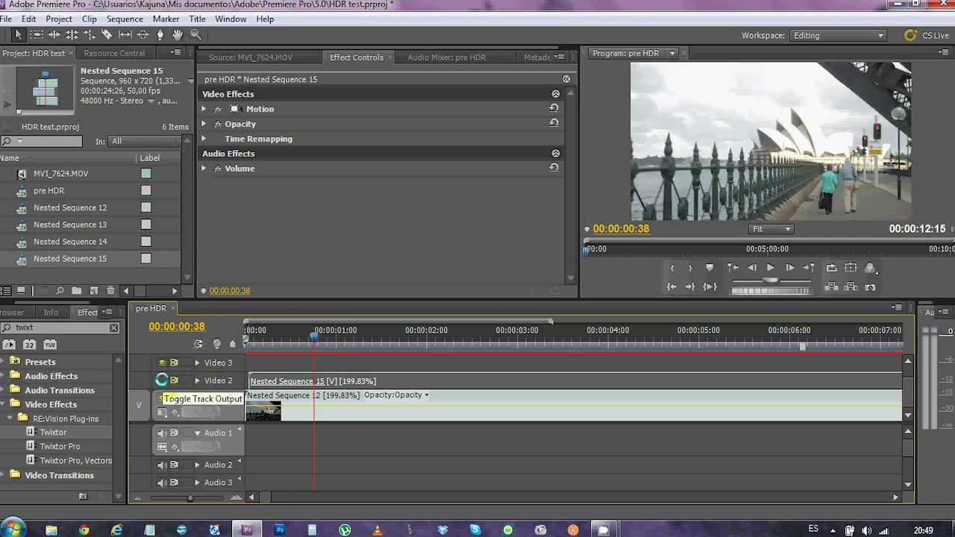
left_click(161, 380)
left_click(596, 335)
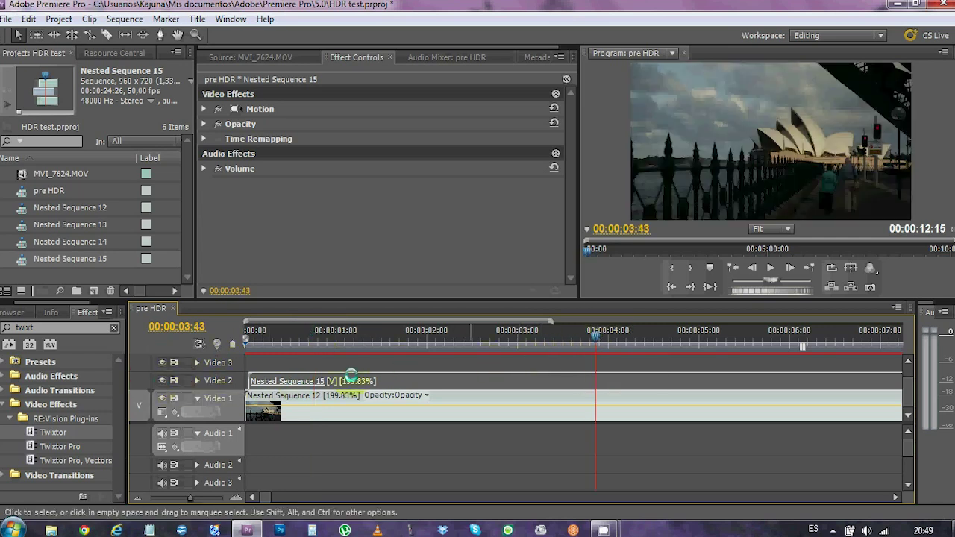
left_click(162, 380)
left_click(162, 380)
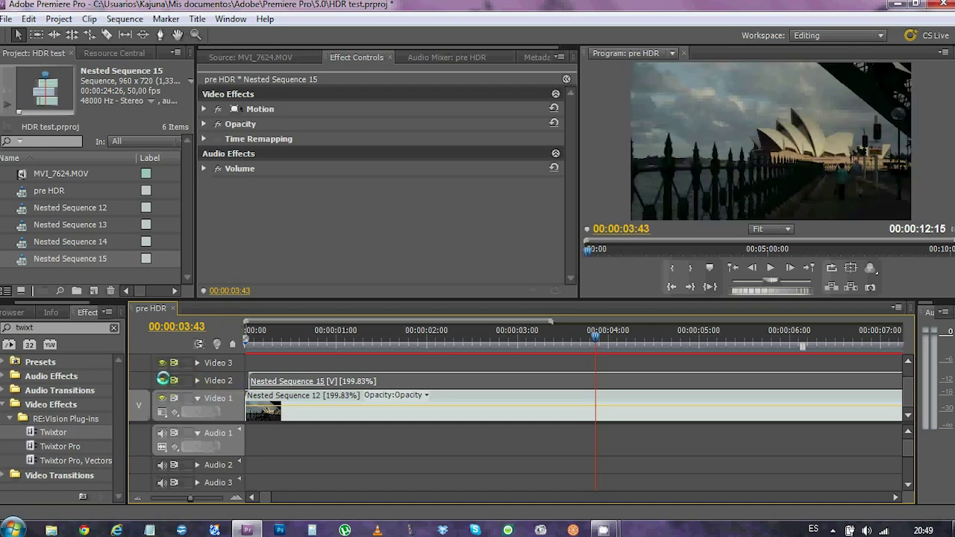
left_click(162, 380)
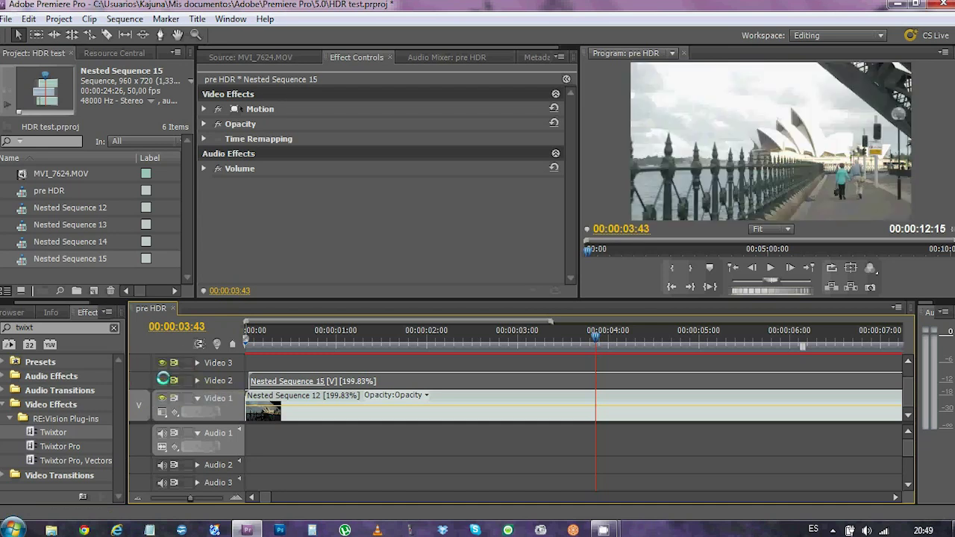
Step: Give the Nested Sequence 15 clip 50% opacity with the Multiply blend mode
left_click(135, 496)
left_click(360, 357)
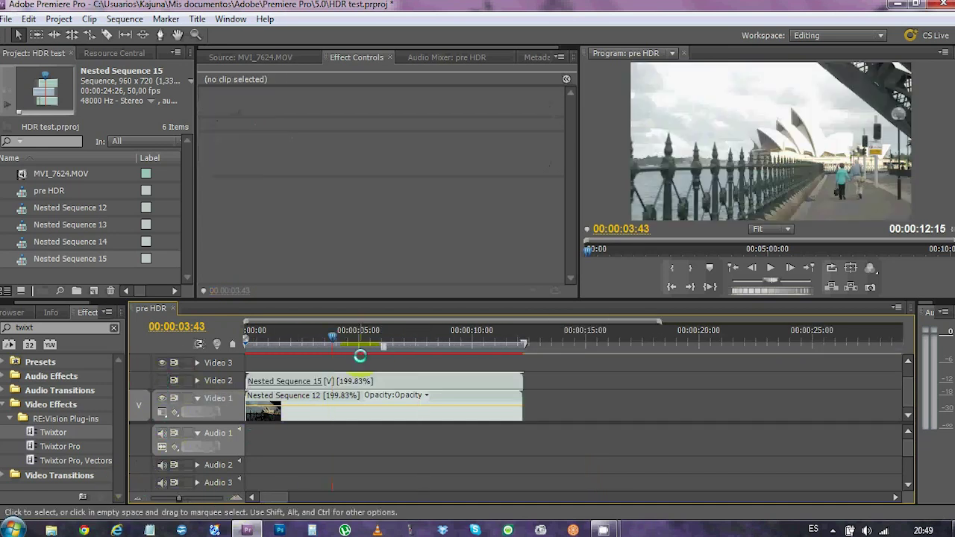
left_click(367, 381)
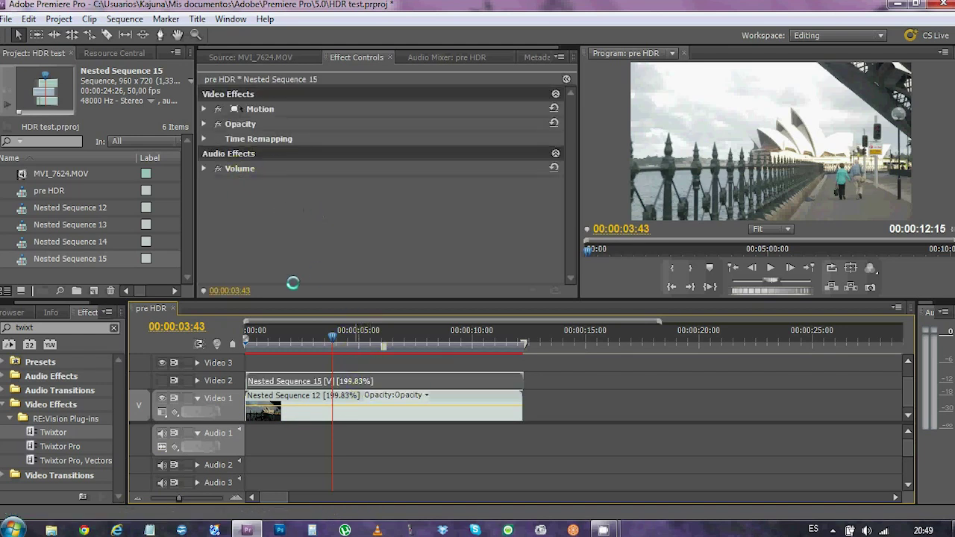
left_click(204, 124)
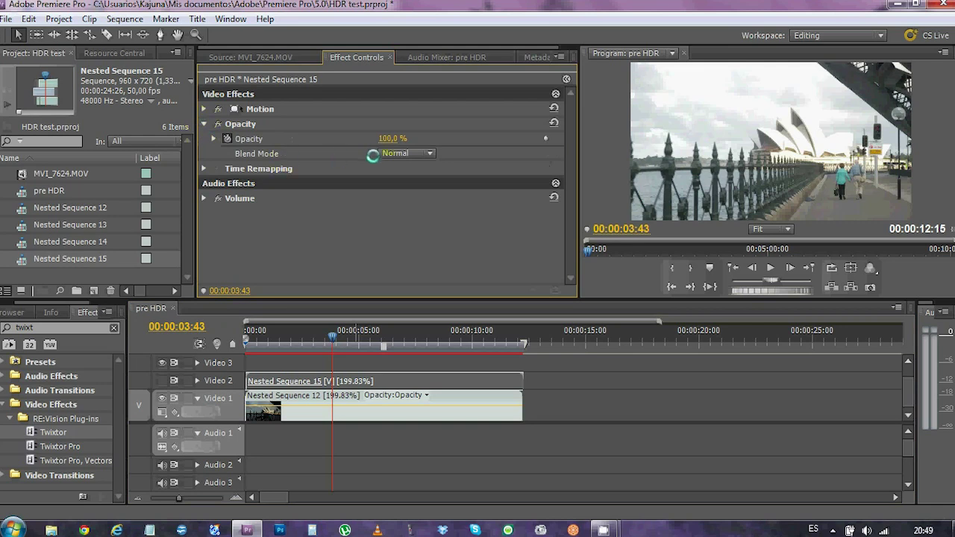
left_click(388, 138)
type("500")
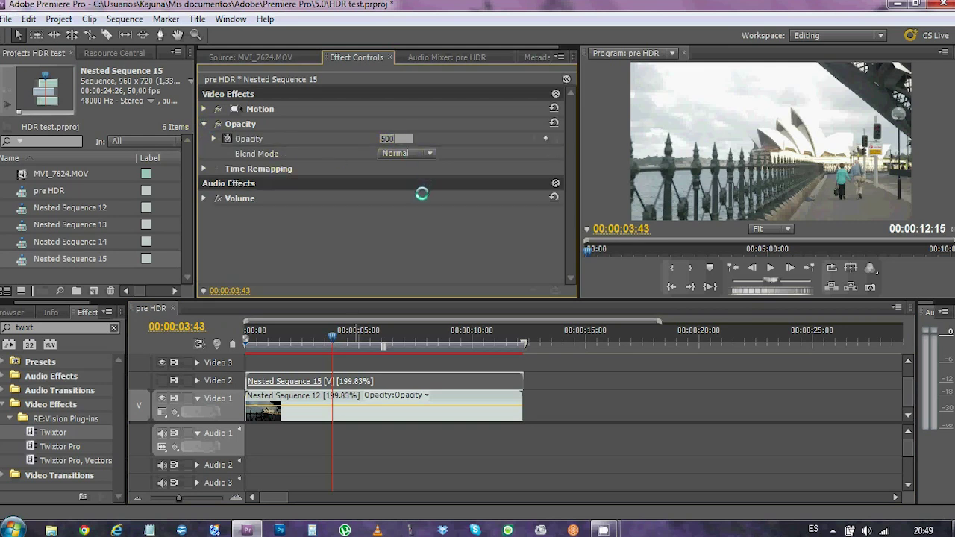
key("Return")
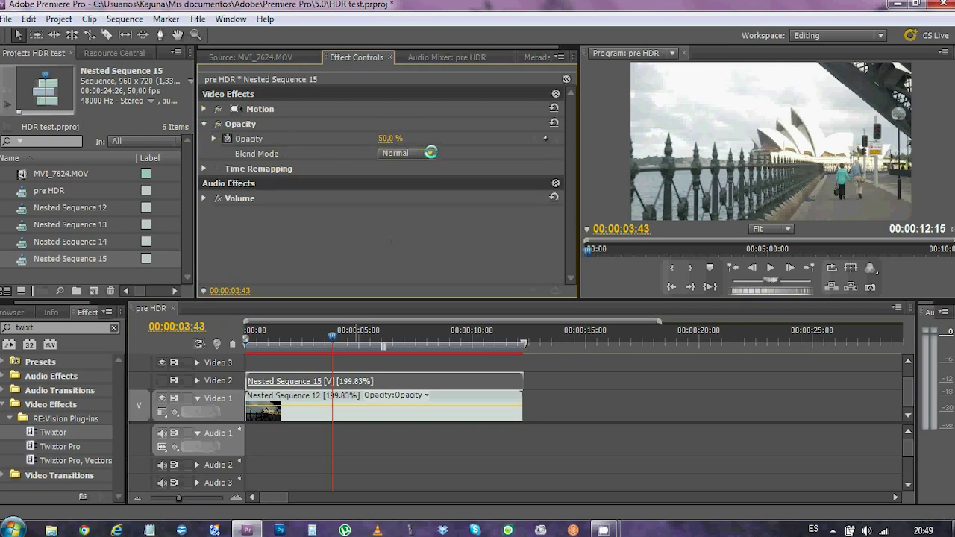
left_click(430, 153)
left_click(469, 157)
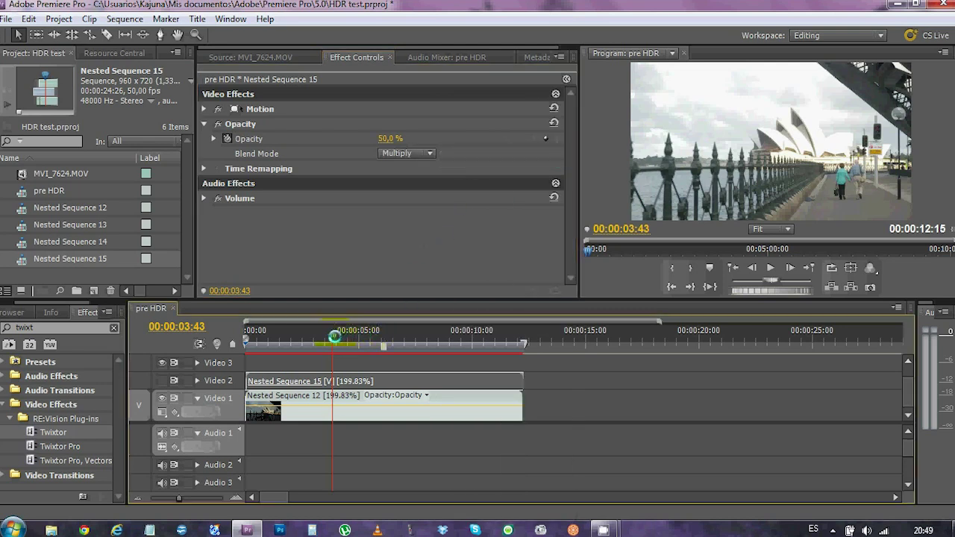
Step: Preview the blended frames, compare with opacity off, then select both stacked clips
left_click_drag(334, 337, 363, 337)
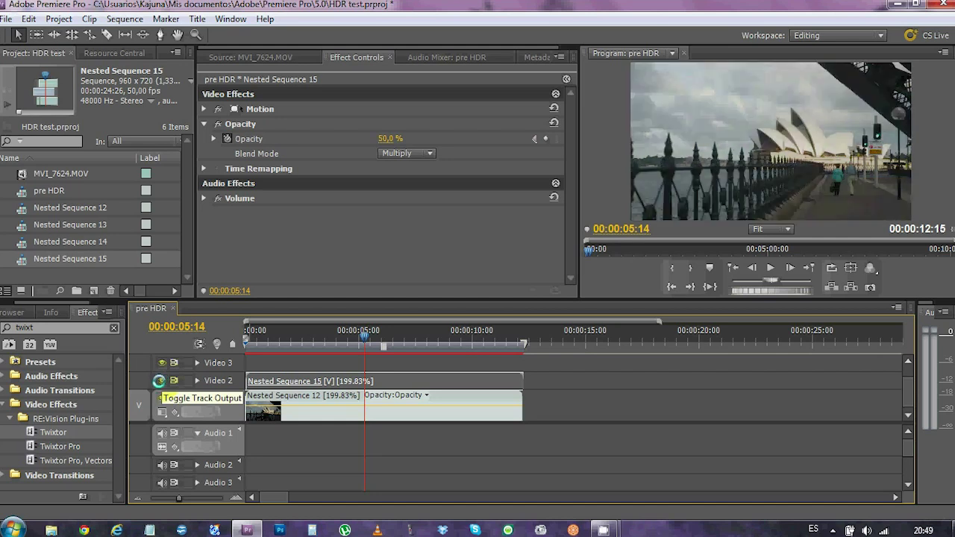
left_click(402, 337)
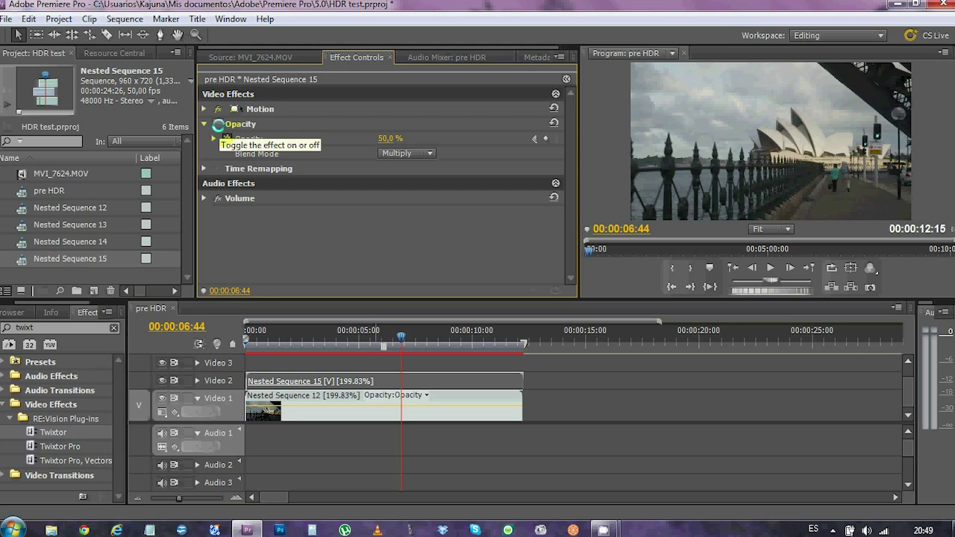
left_click(218, 125)
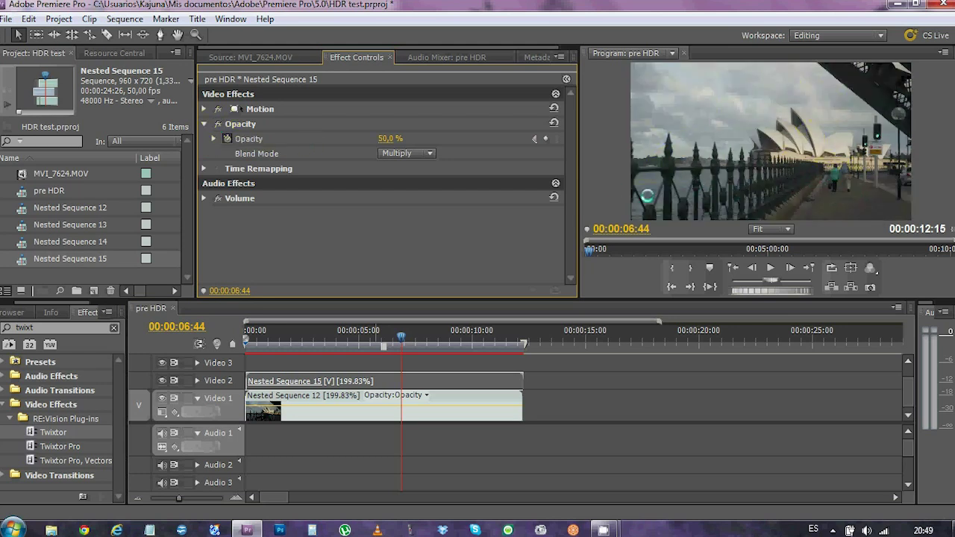
left_click(308, 361)
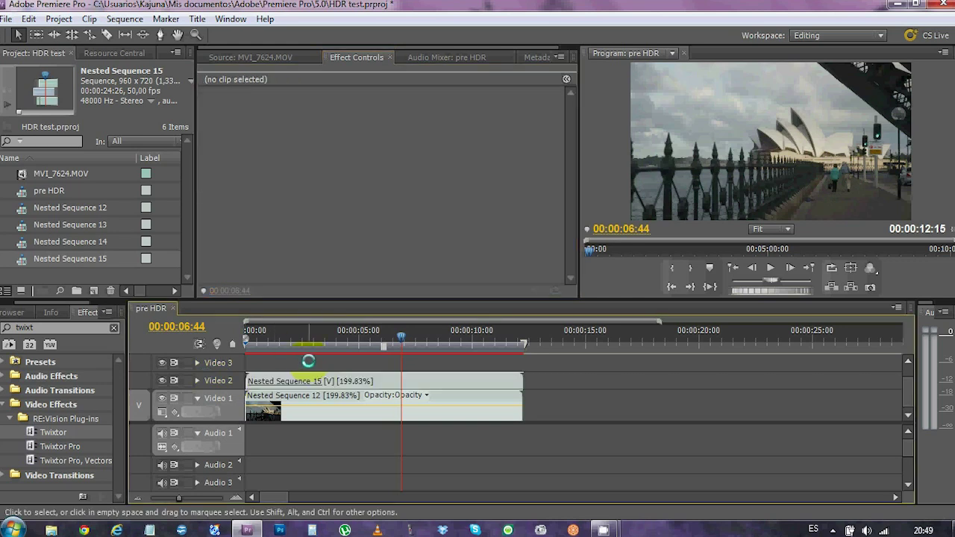
left_click_drag(554, 366, 437, 433)
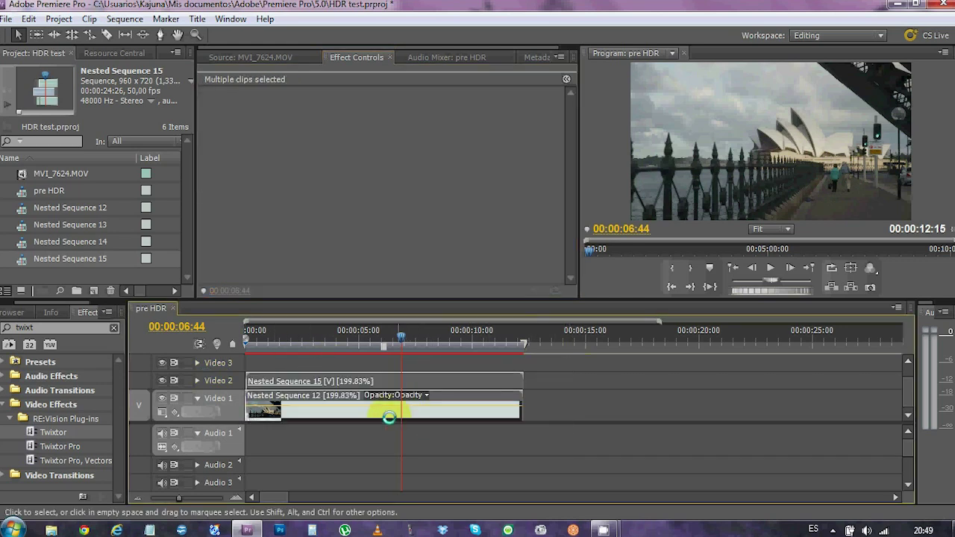
right_click(414, 382)
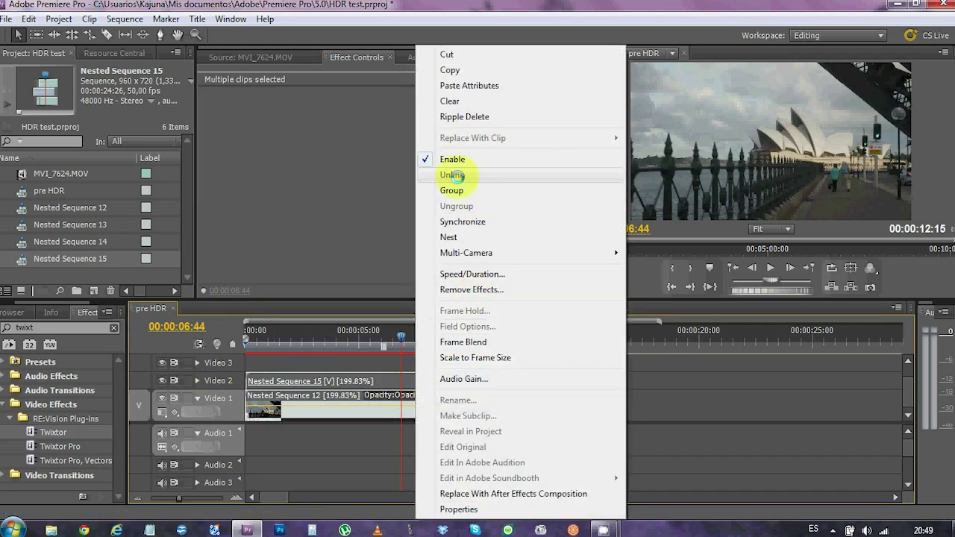
Step: Nest both stacked clips into Nested Sequence 16, then begin creating a new sequence
left_click(454, 237)
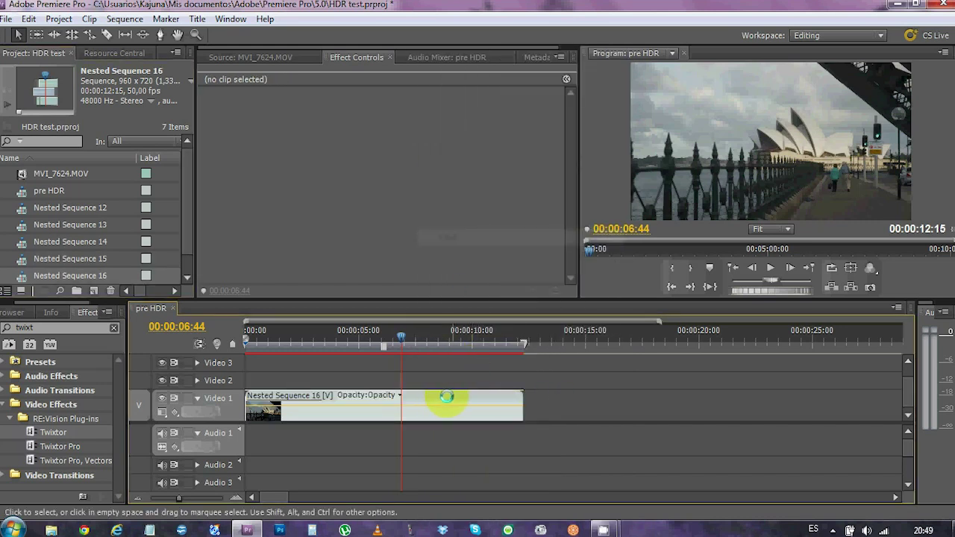
left_click(444, 395)
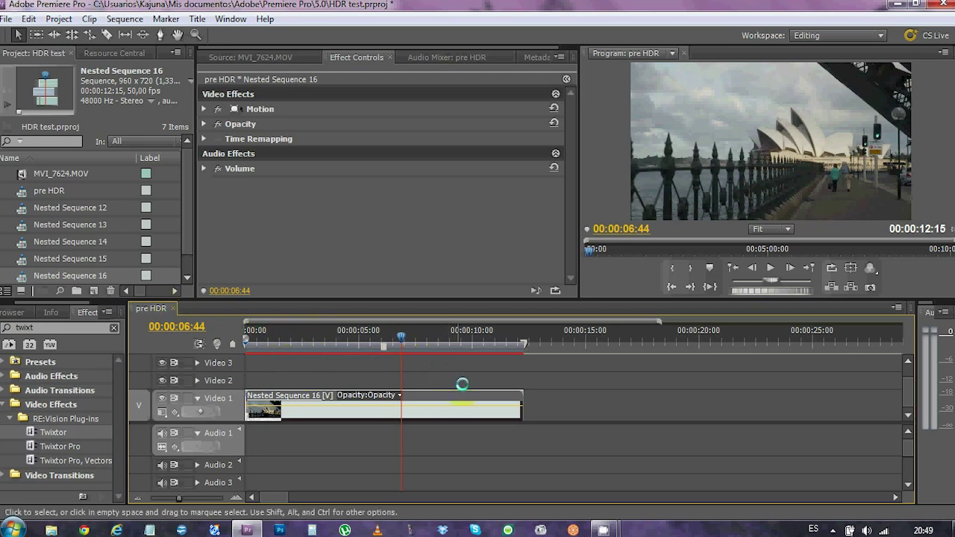
left_click(190, 226)
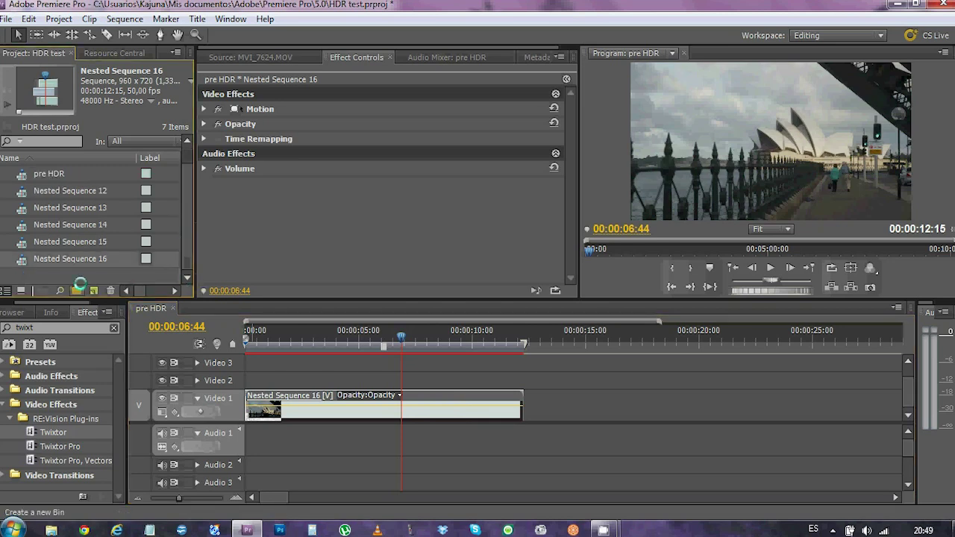
left_click(92, 291)
Step: Create a new sequence from the Custom HD 720 25 preset and name it HDR
left_click(149, 305)
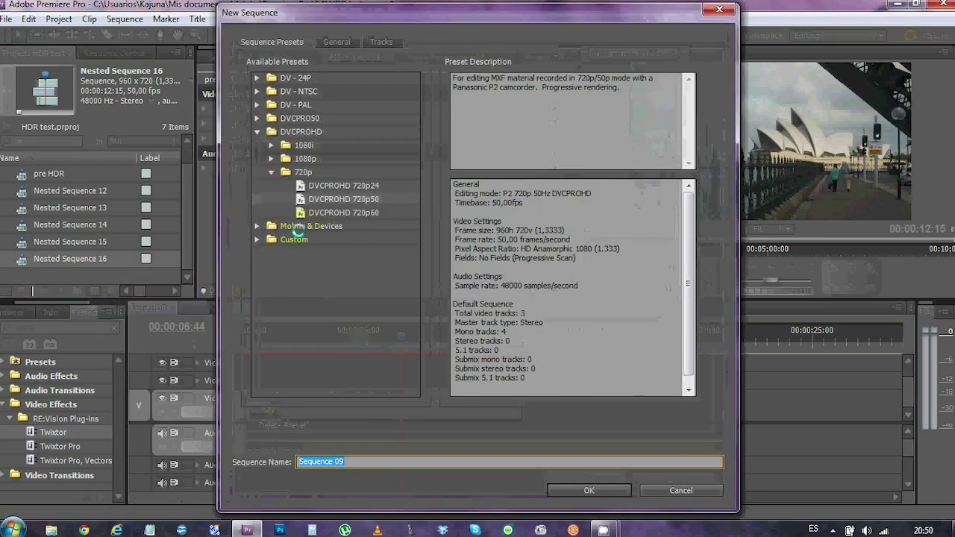
left_click(259, 239)
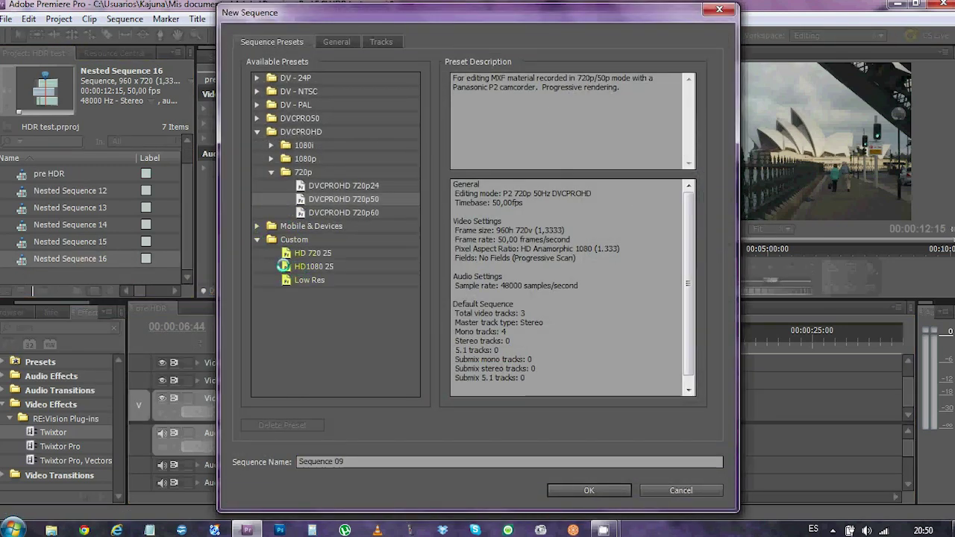
left_click(288, 253)
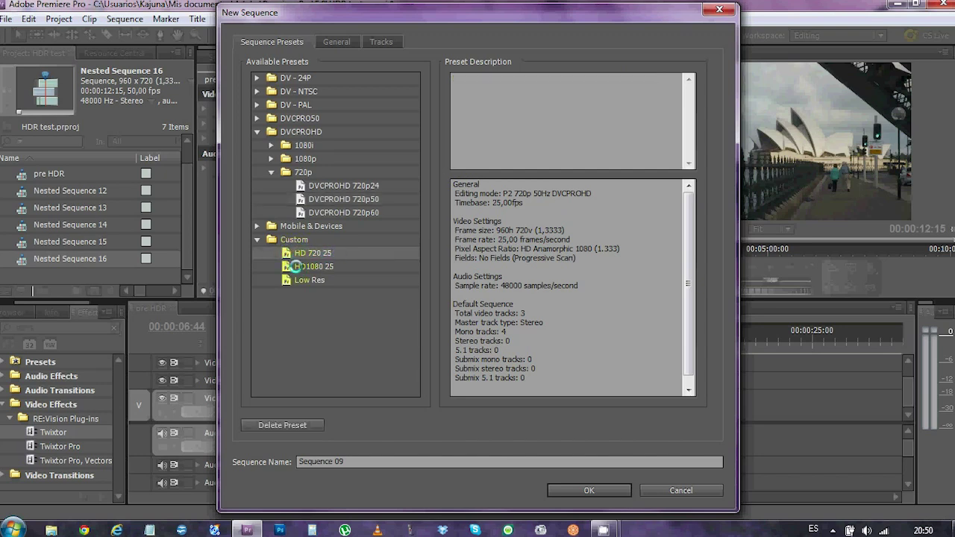
left_click_drag(361, 462, 243, 453)
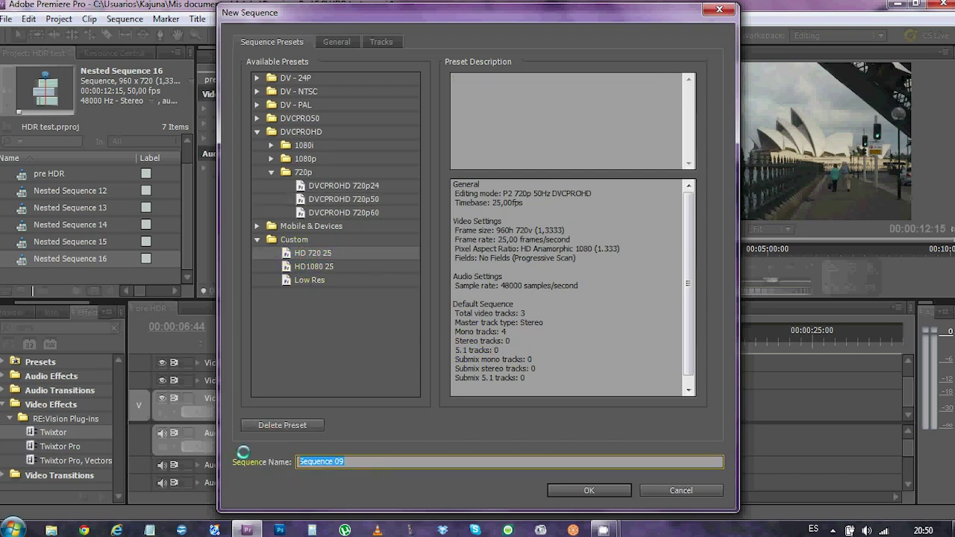
type("HDR")
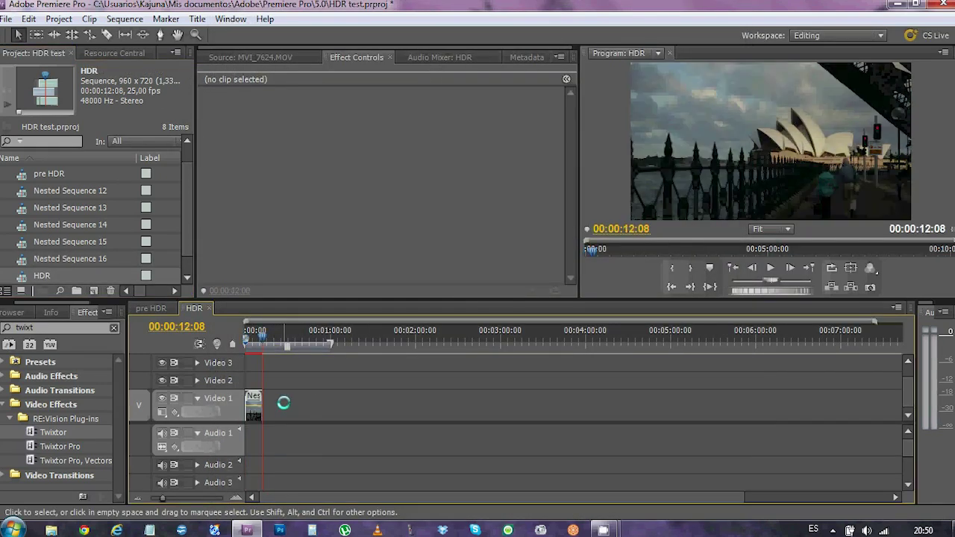
Step: Set the nested clip's speed to 50% and park the playhead at 00:00:05:00
right_click(252, 399)
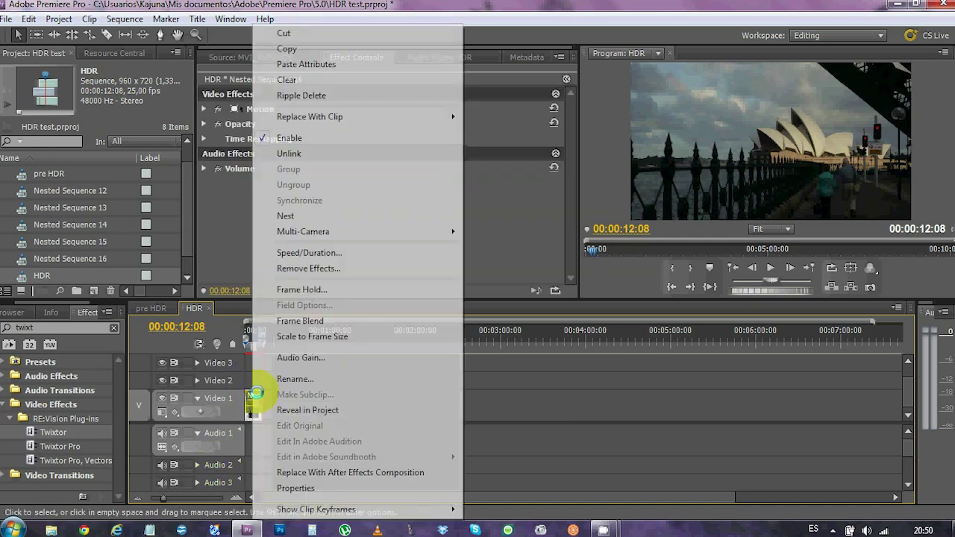
left_click(301, 253)
type("50")
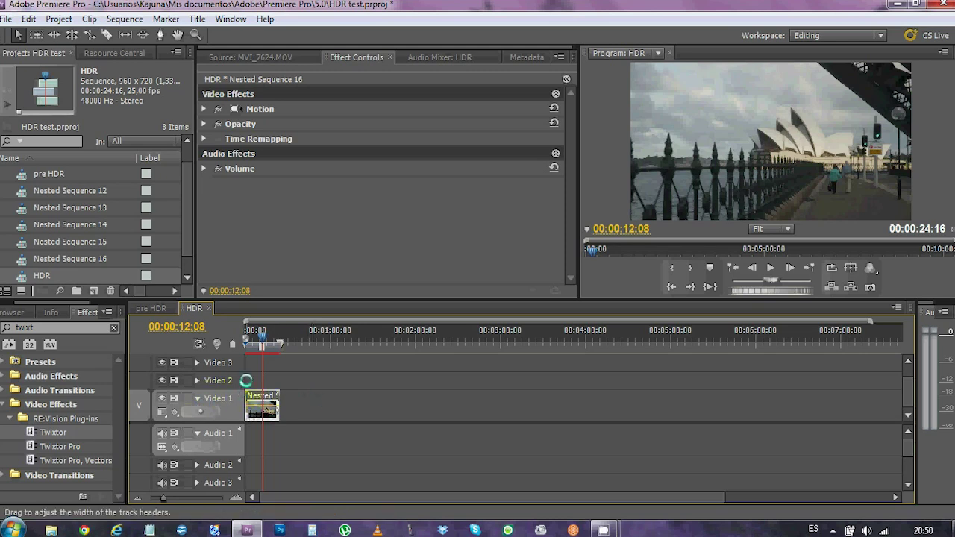
left_click(253, 338)
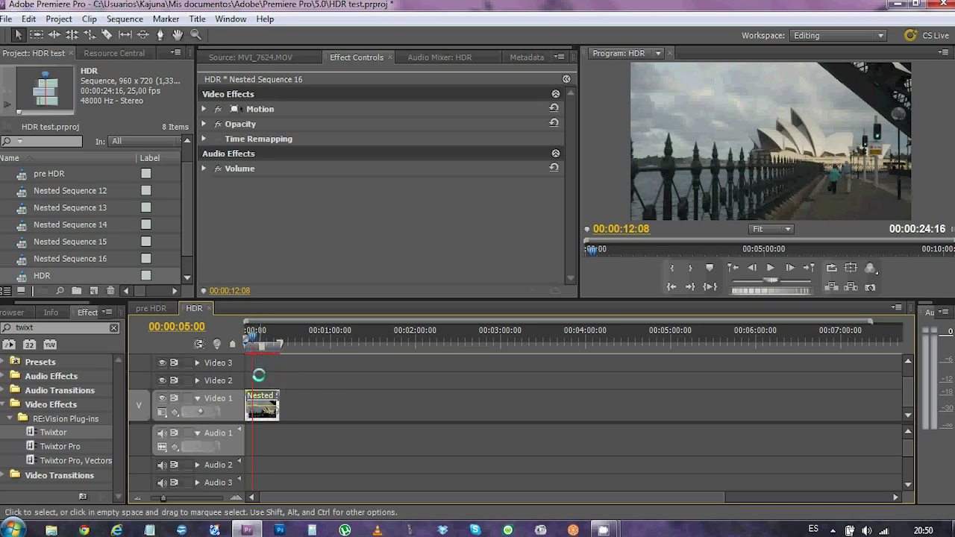
double_click(25, 329)
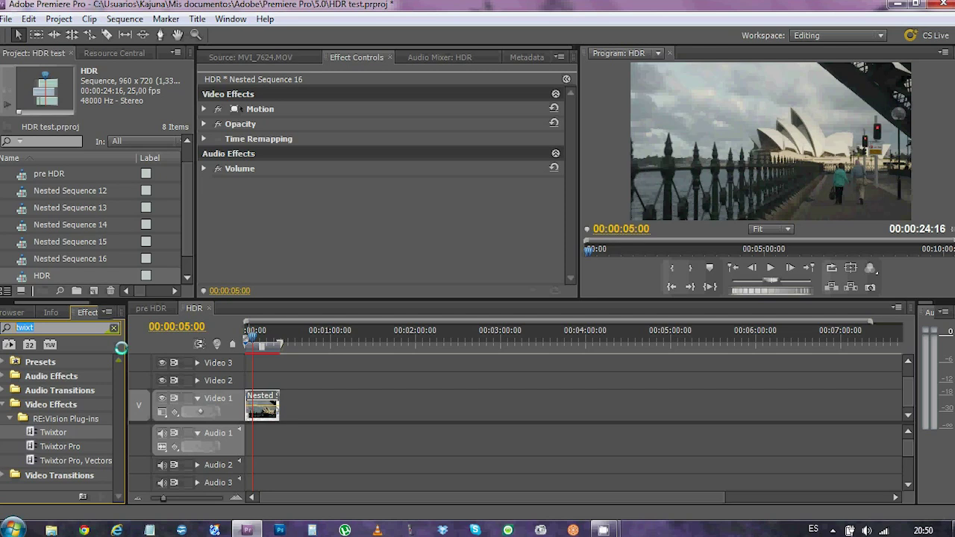
Step: Apply RGB Curves, then Shadow/Highlight, to the nested clip from the Effects search
type("curv")
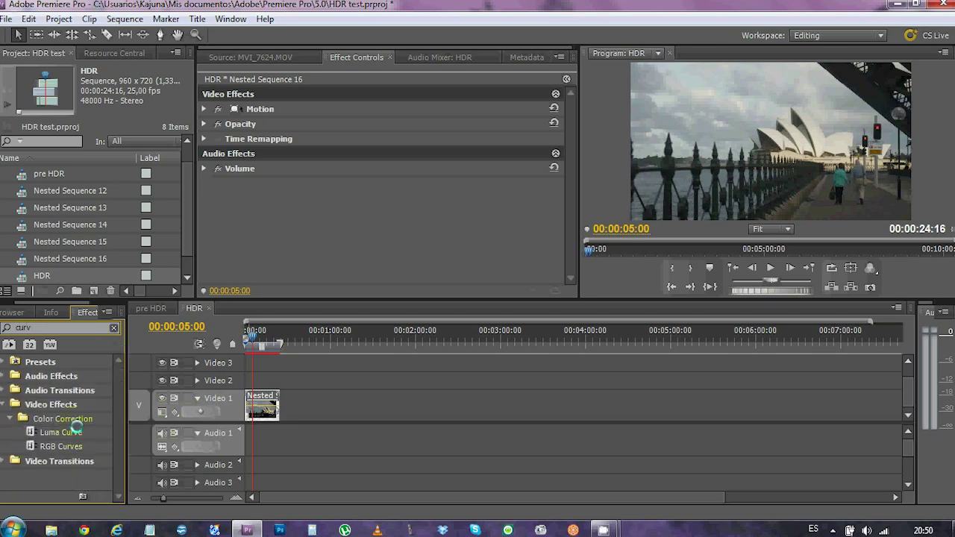
left_click_drag(29, 446, 263, 399)
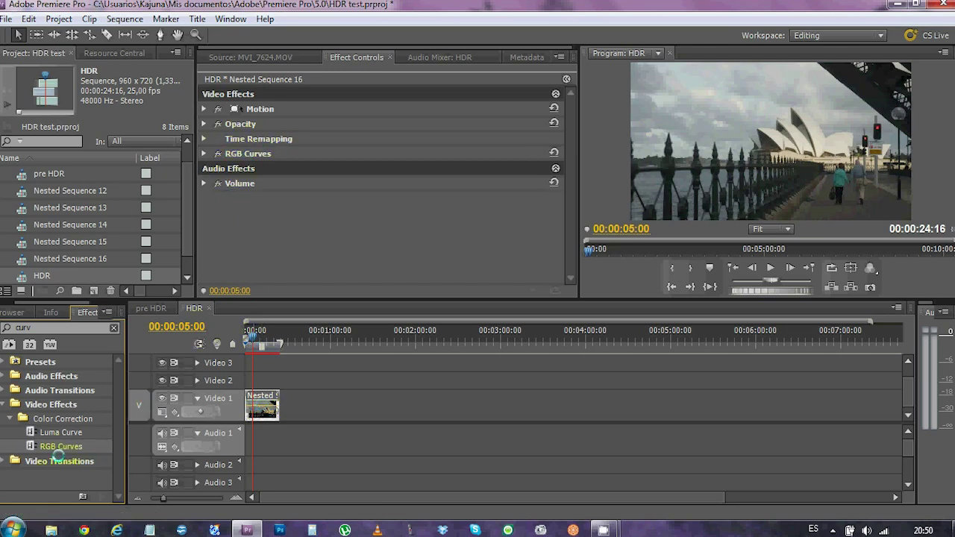
left_click(15, 328)
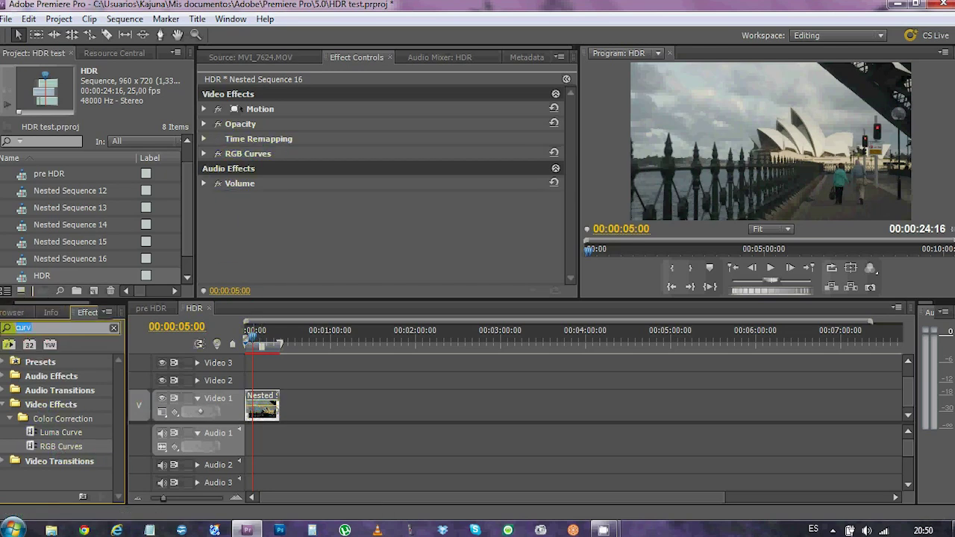
type("shad")
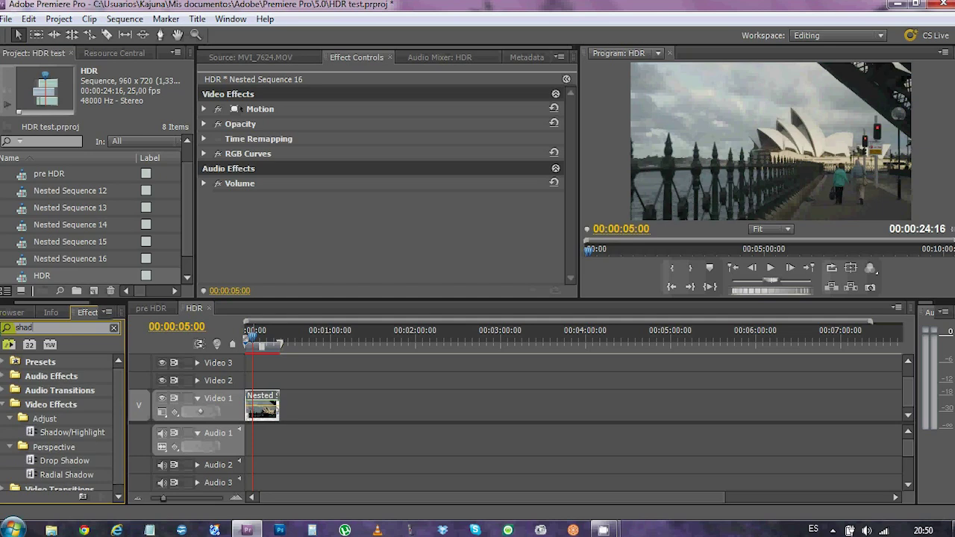
left_click(45, 432)
left_click_drag(33, 430, 274, 403)
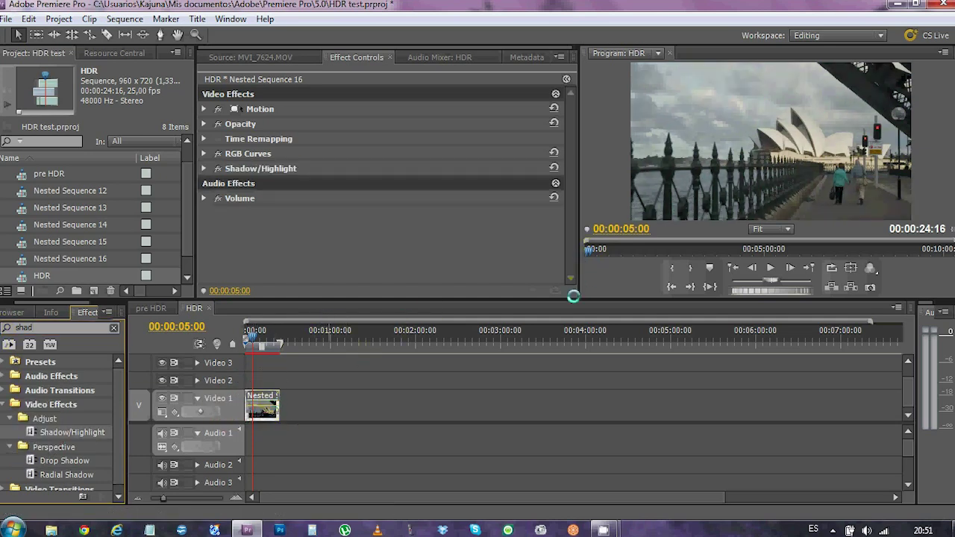
Step: Enlarge the monitor area and move the playhead to 00:00:13:13
left_click_drag(570, 299, 571, 365)
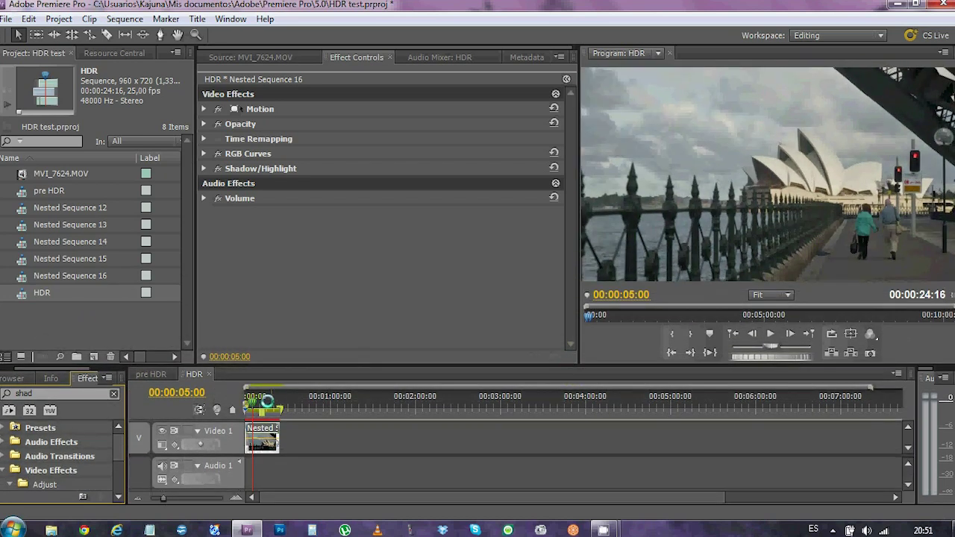
left_click(264, 403)
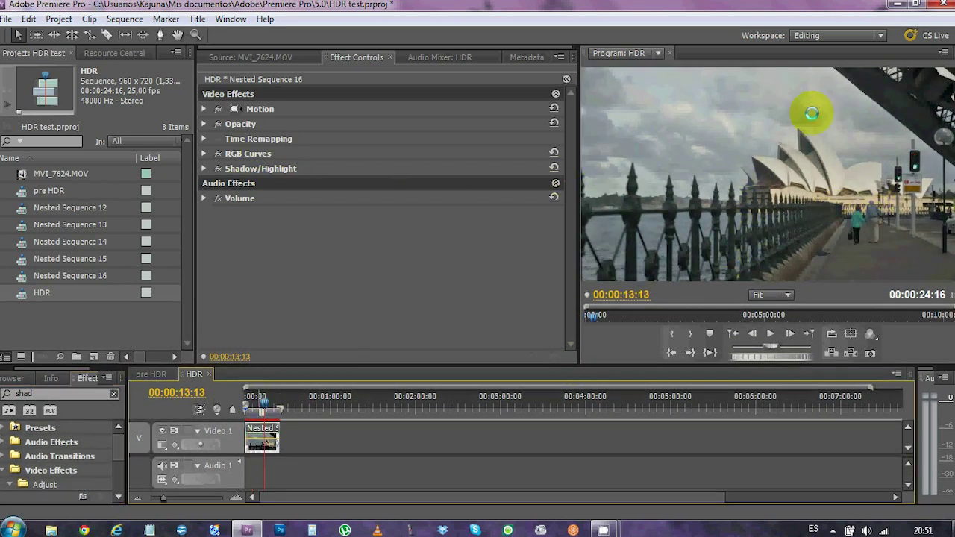
left_click(677, 178)
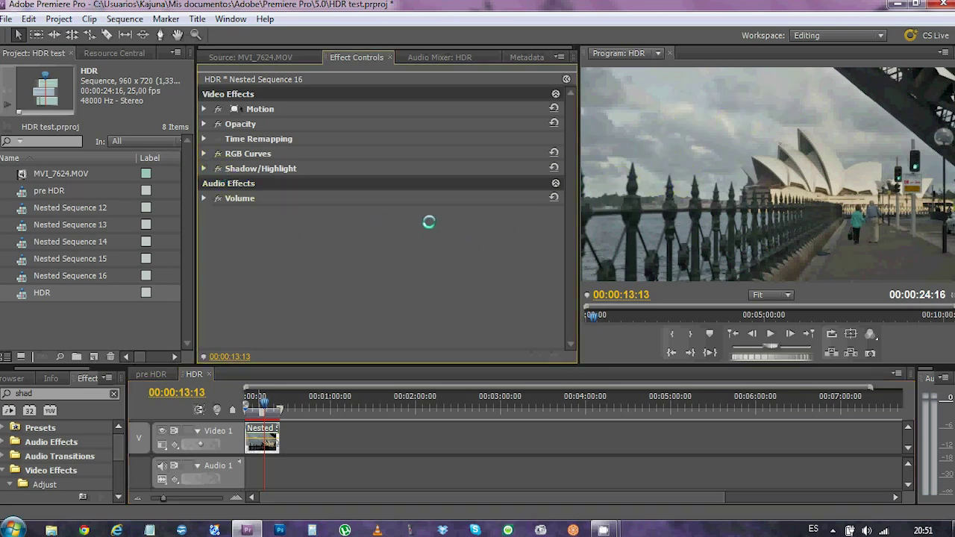
Step: Turn off Shadow/Highlight Auto Amounts and raise Highlight Amount to 51
left_click(203, 169)
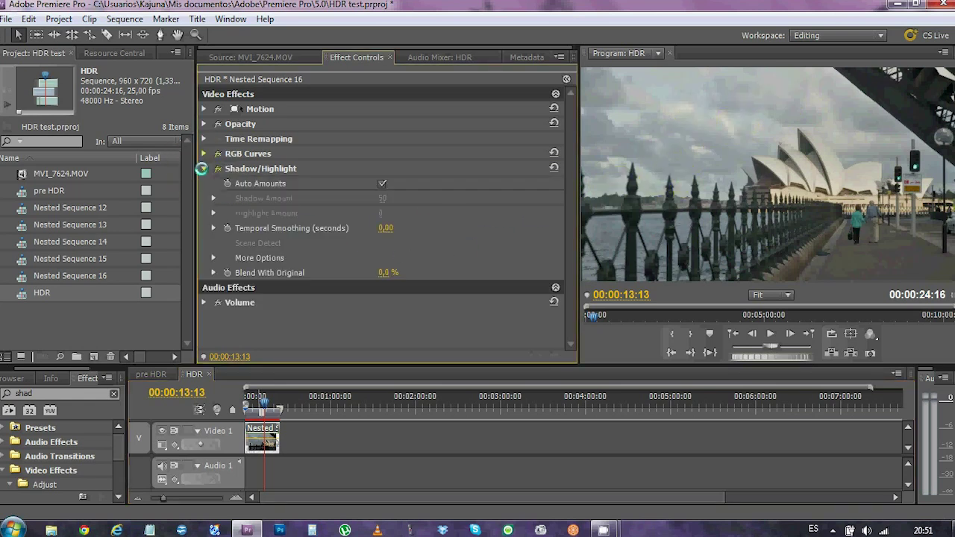
left_click(382, 184)
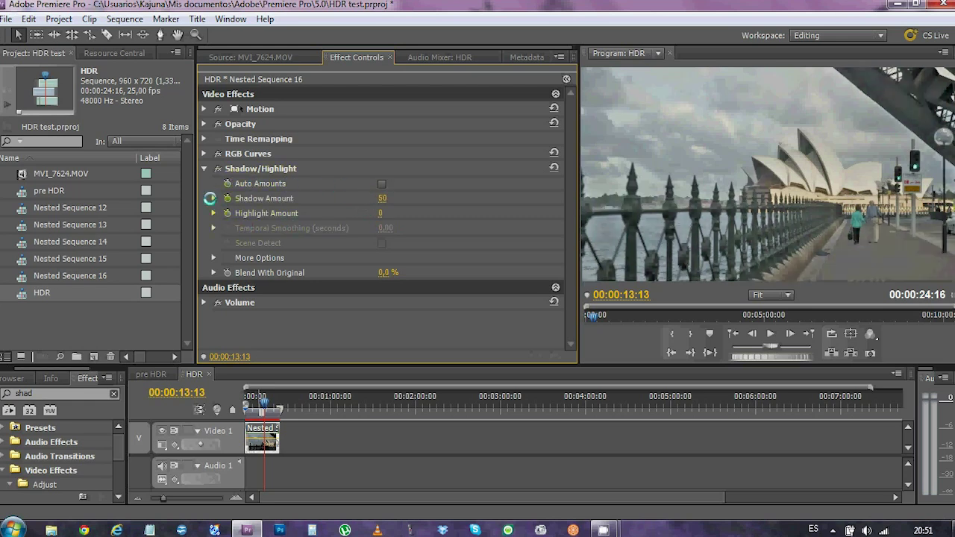
left_click(213, 199)
left_click(214, 238)
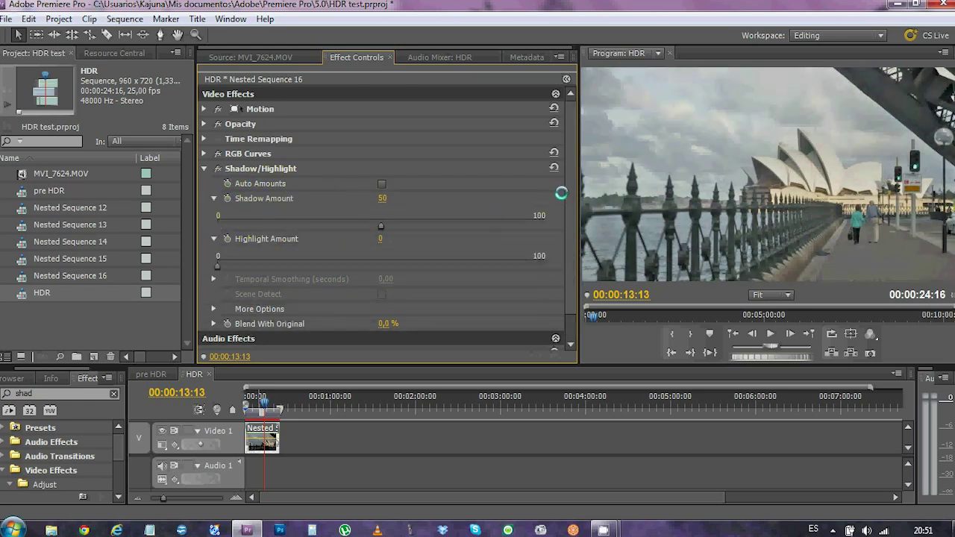
scroll(406, 226, "down", 1)
left_click_drag(215, 240, 382, 233)
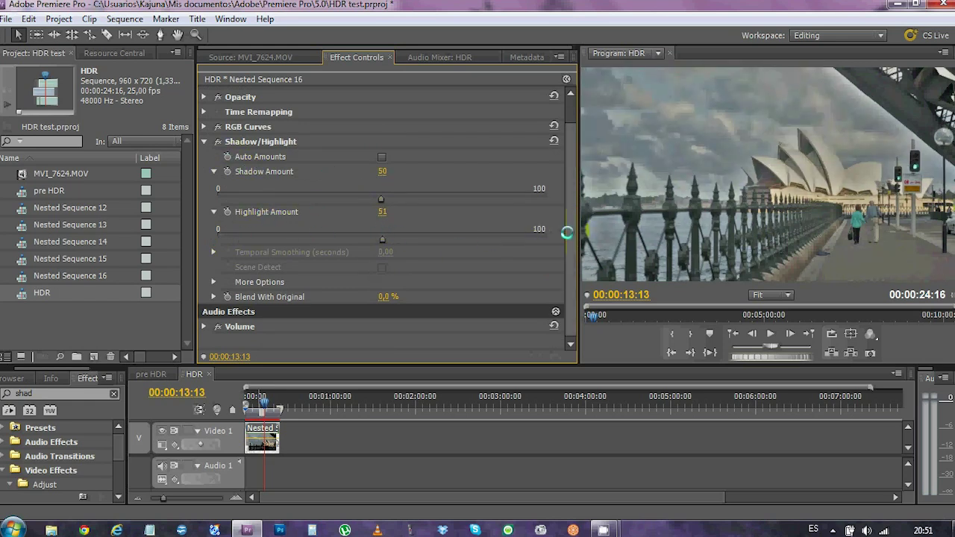
Step: Open More Options and leave Black Clip and White Clip at 0.00%
left_click(213, 281)
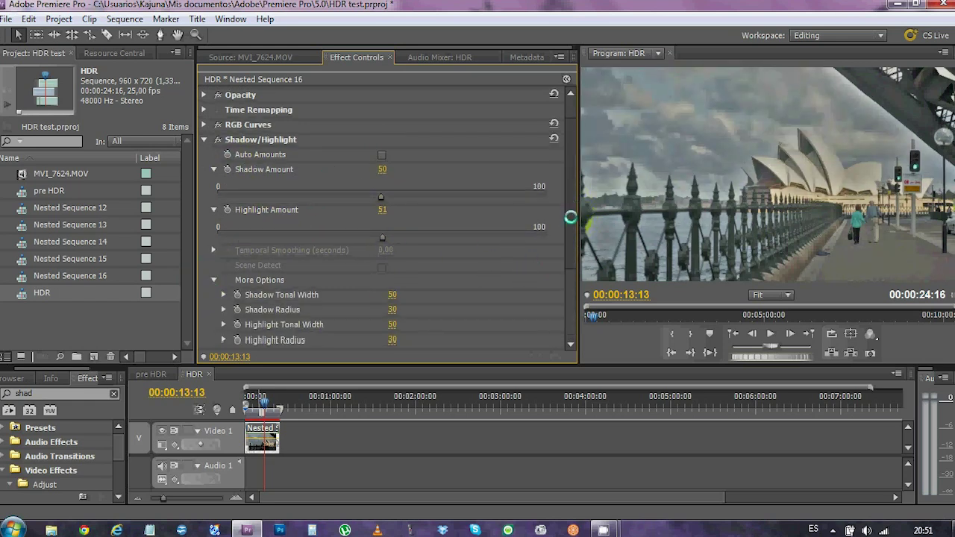
scroll(570, 218, "down", 3)
left_click(214, 268)
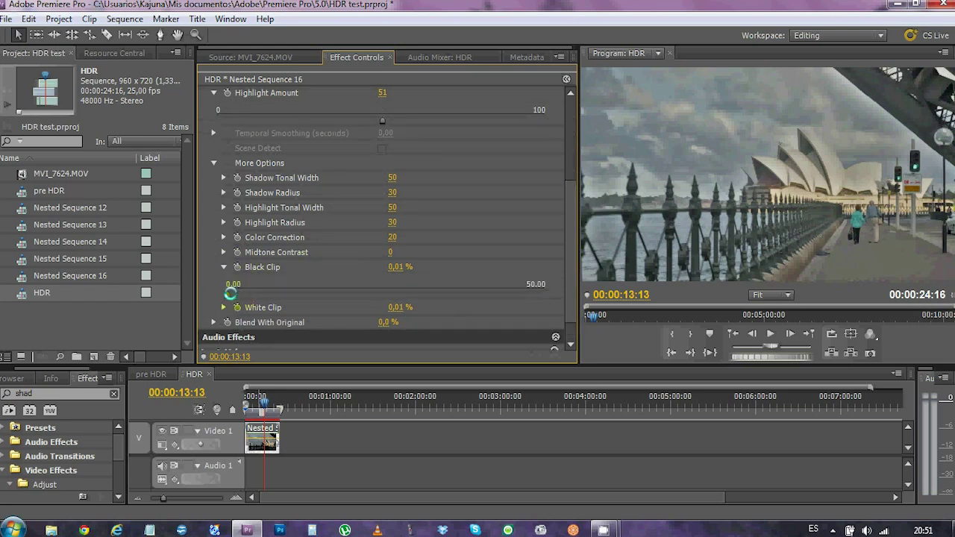
left_click(223, 307)
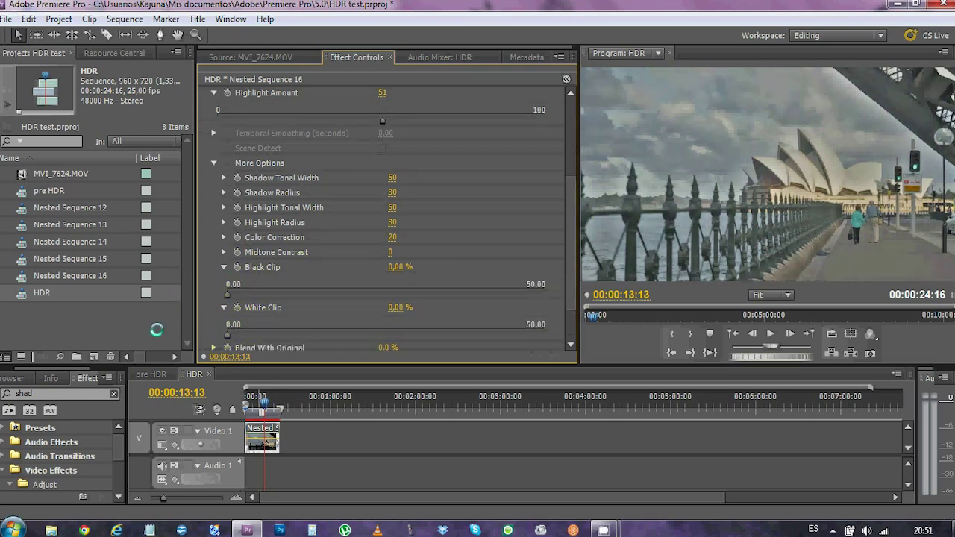
left_click(223, 306)
left_click(221, 267)
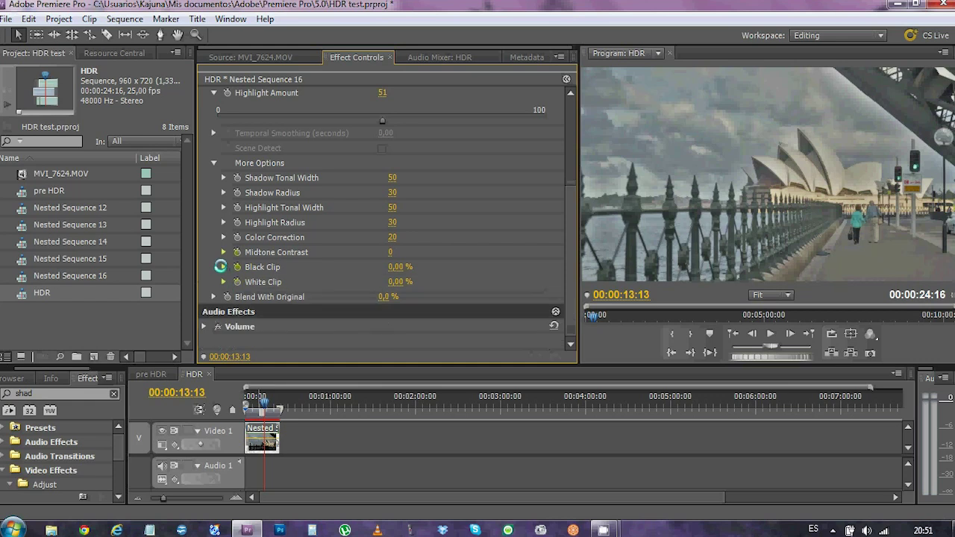
left_click(223, 178)
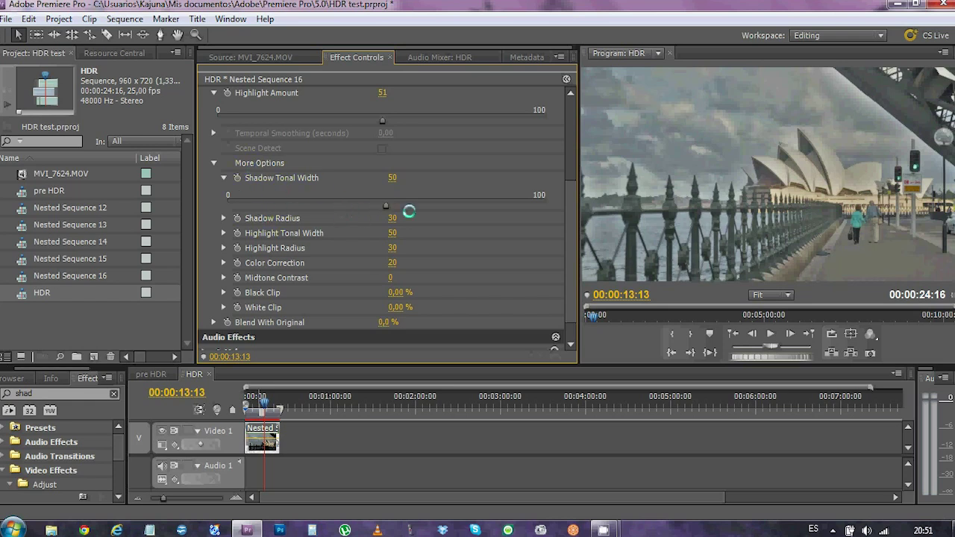
Step: Set Shadow Tonal Width to 51 and Shadow Radius to 7
left_click_drag(322, 207, 264, 204)
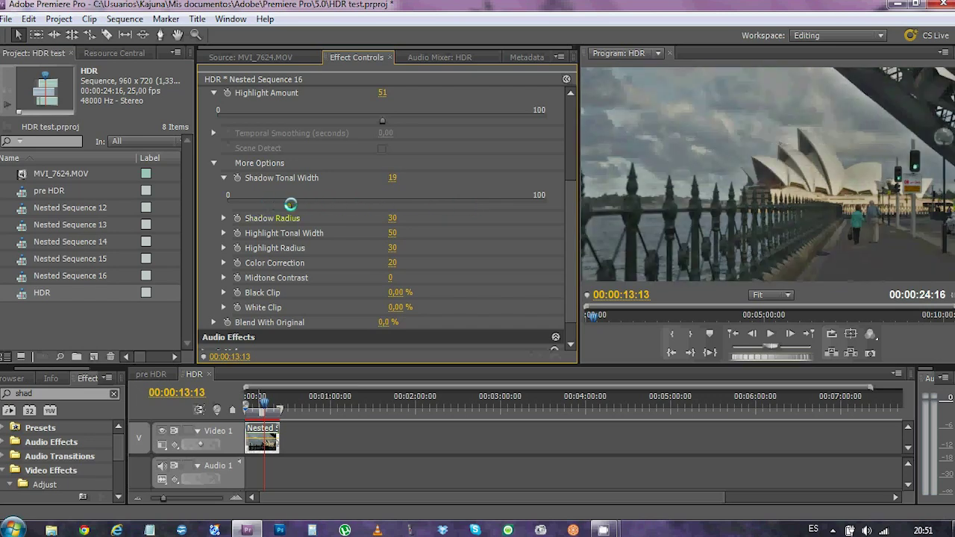
left_click_drag(337, 204, 531, 197)
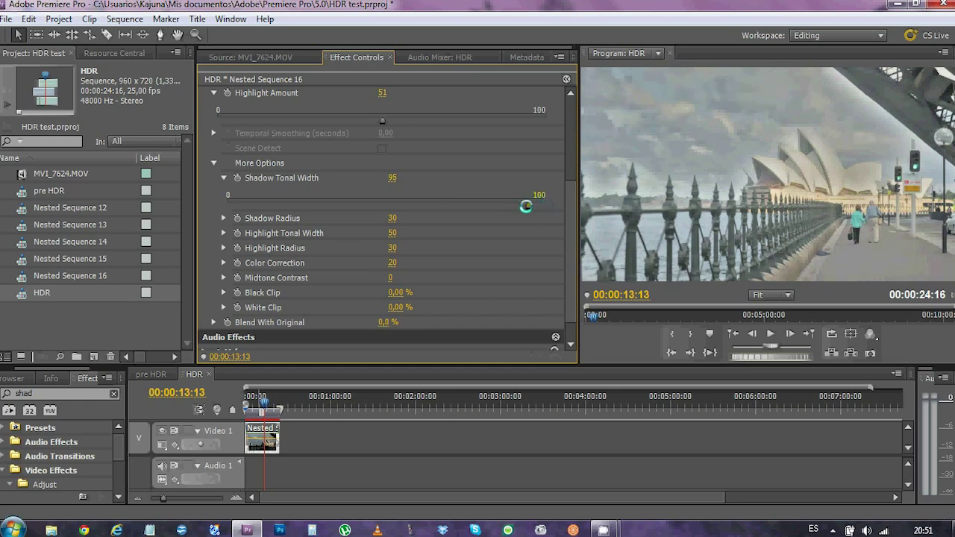
left_click_drag(483, 208, 388, 207)
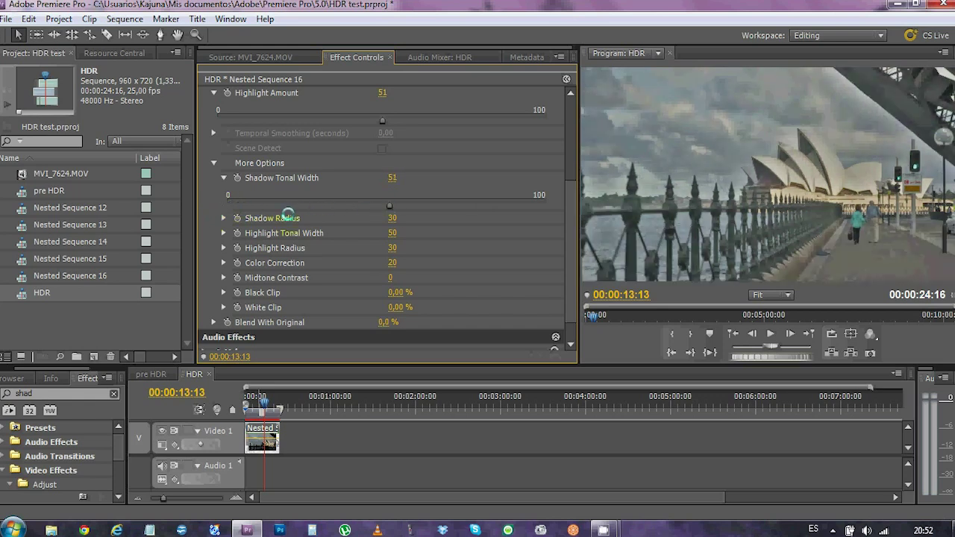
left_click(223, 218)
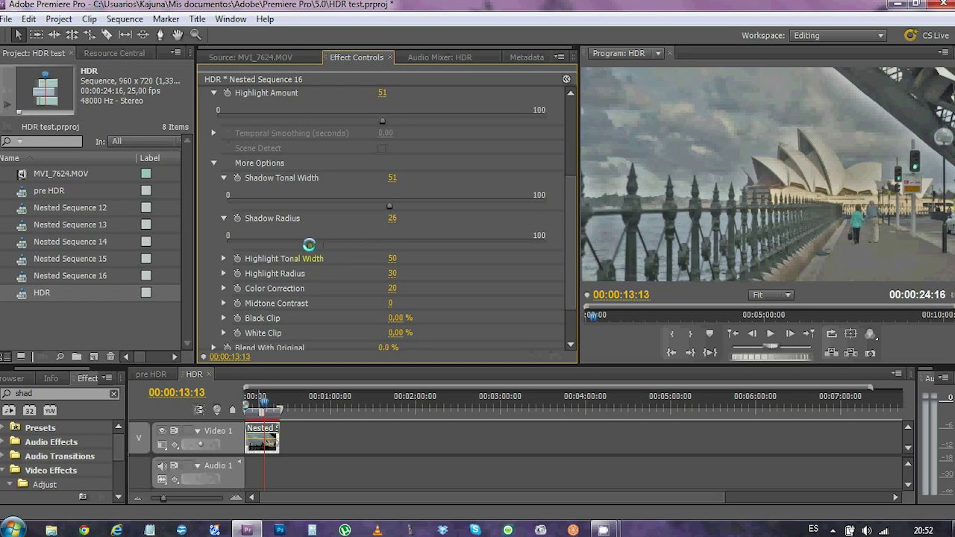
mouse_move(279, 245)
left_mouse_down()
mouse_move(242, 245)
mouse_move(262, 245)
left_mouse_up()
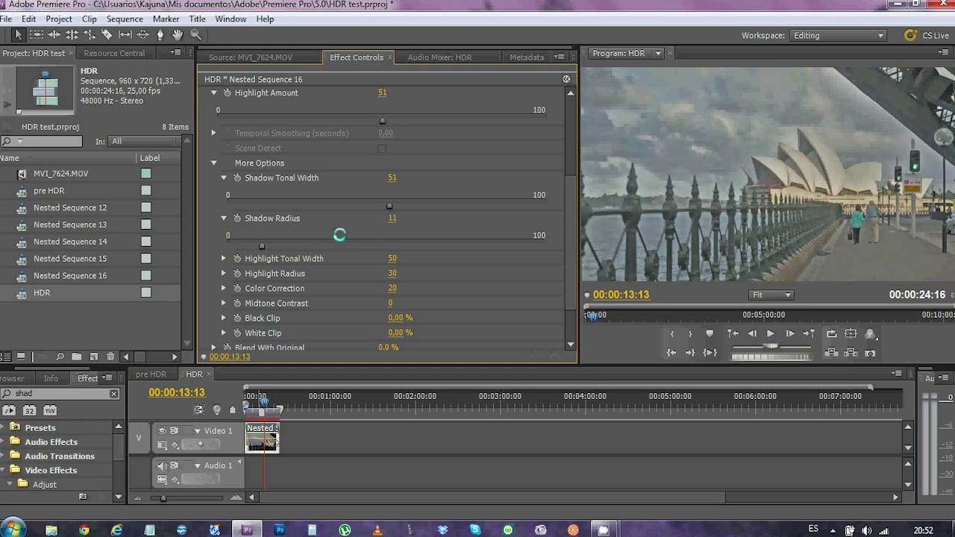
left_click_drag(569, 208, 199, 230)
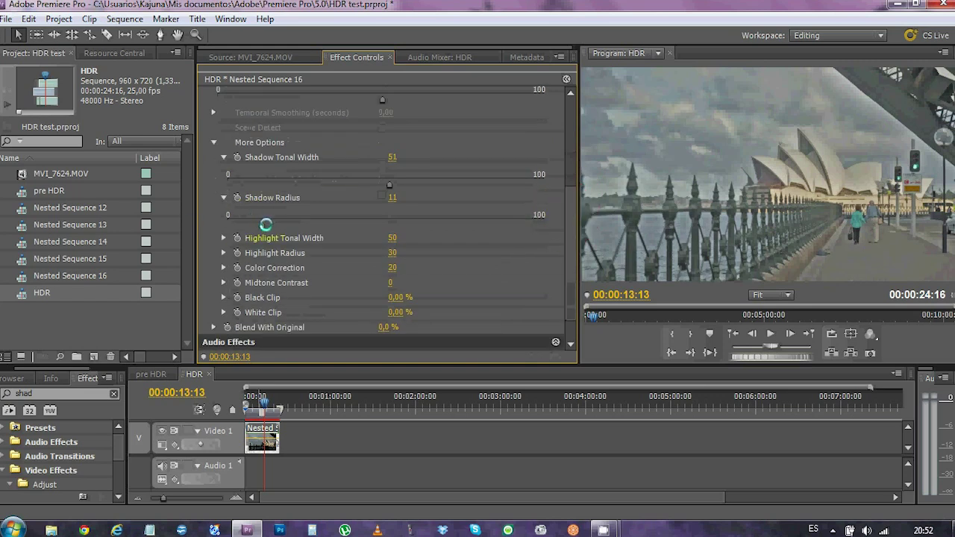
mouse_move(266, 224)
left_mouse_down()
mouse_move(240, 225)
mouse_move(519, 227)
mouse_move(249, 225)
left_mouse_up()
Step: Set Highlight Tonal Width to 85 and Highlight Radius to 10
left_click(223, 238)
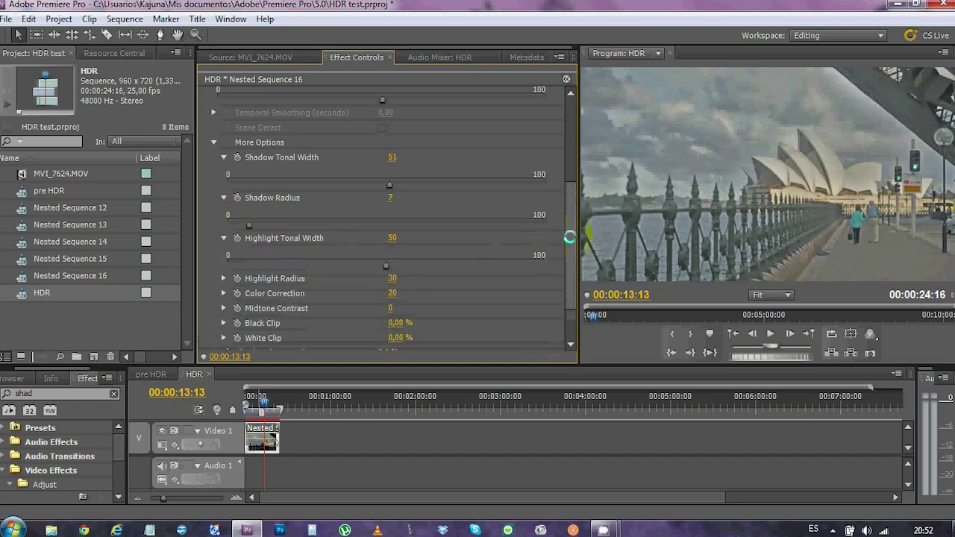
scroll(565, 236, "down", 3)
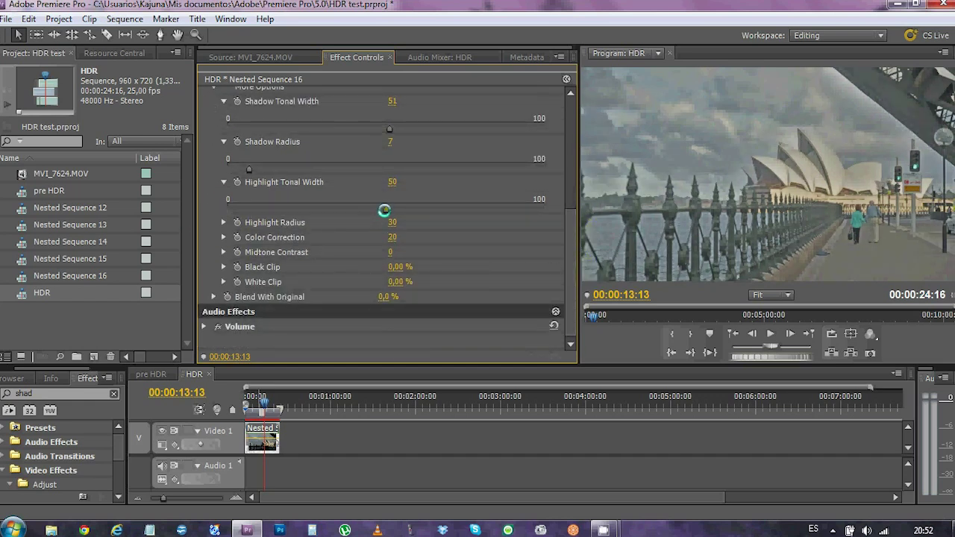
left_click_drag(385, 211, 497, 209)
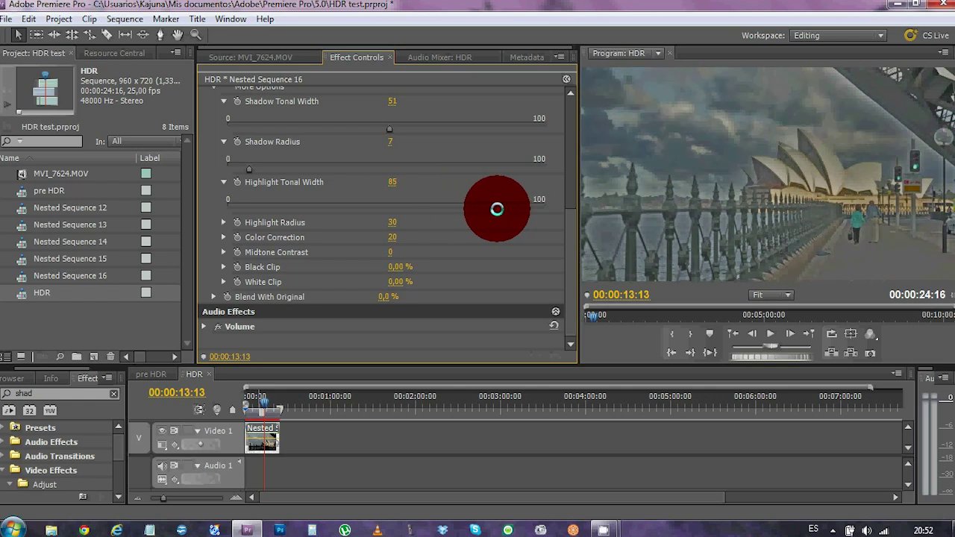
left_click(225, 222)
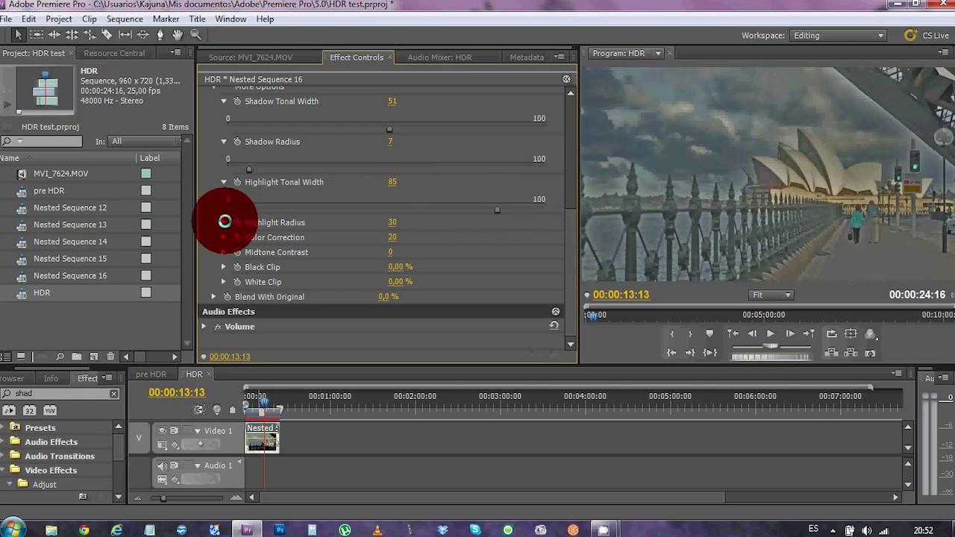
left_click_drag(316, 251, 257, 248)
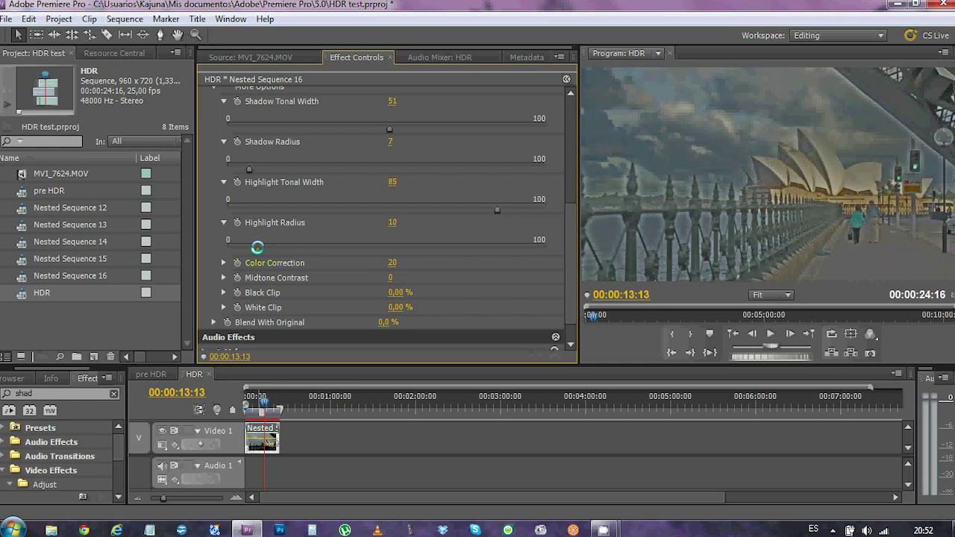
mouse_move(568, 256)
left_mouse_down()
mouse_move(550, 189)
mouse_move(427, 187)
left_mouse_up()
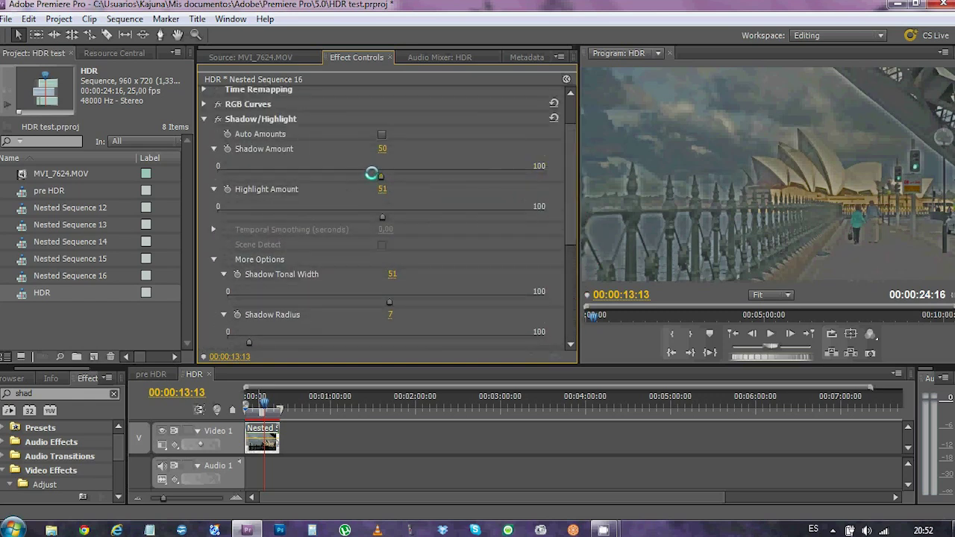
Step: Lower Highlight Amount to 20 and raise Shadow Amount to 61
left_click_drag(385, 217, 283, 217)
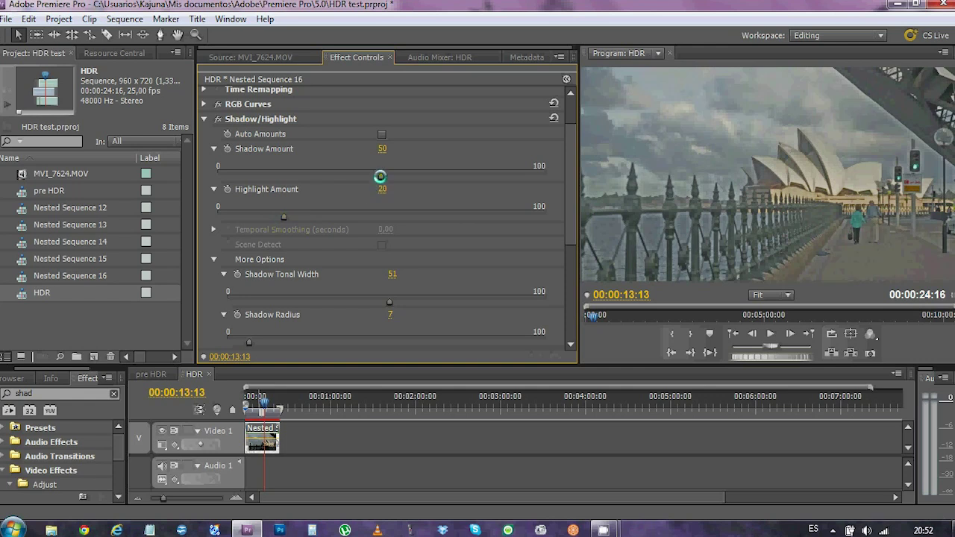
left_click_drag(380, 177, 418, 177)
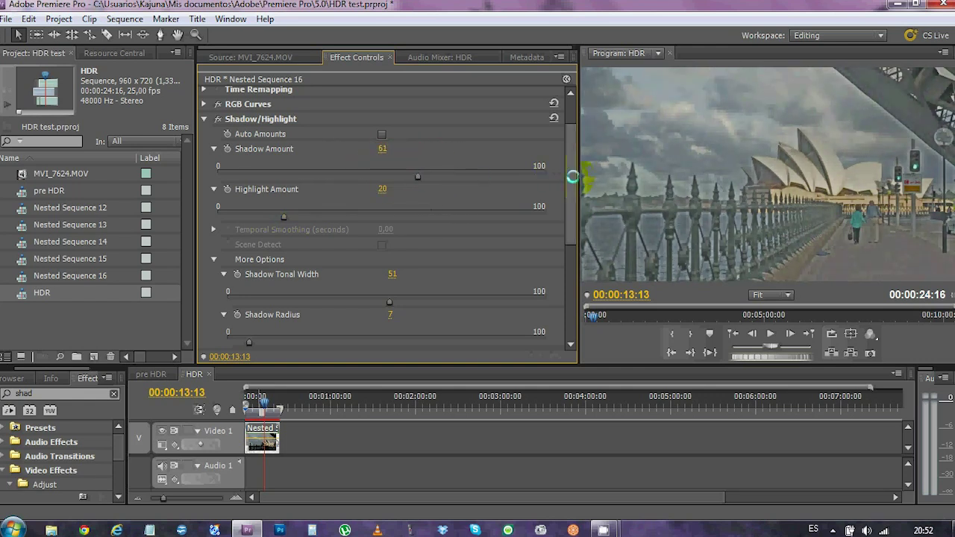
left_click_drag(572, 177, 576, 277)
Step: Push the Shadow/Highlight Color Correction up to 100
left_click(224, 238)
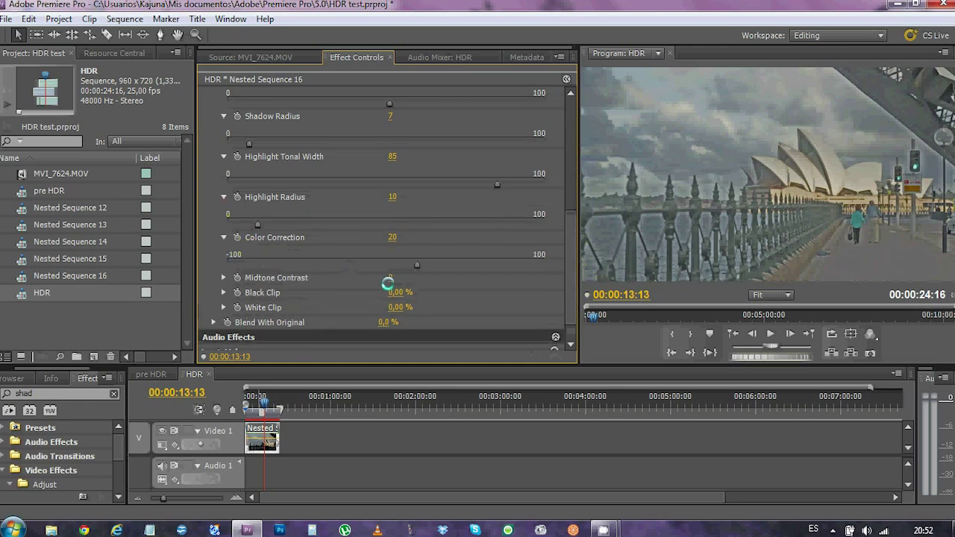
left_click_drag(416, 264, 431, 264)
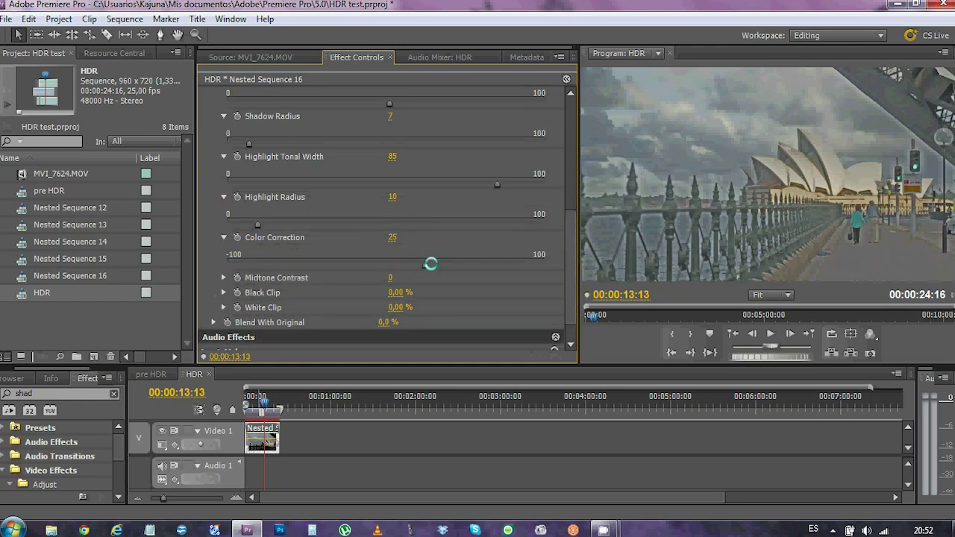
left_click_drag(544, 264, 561, 262)
scroll(560, 262, "down", 1)
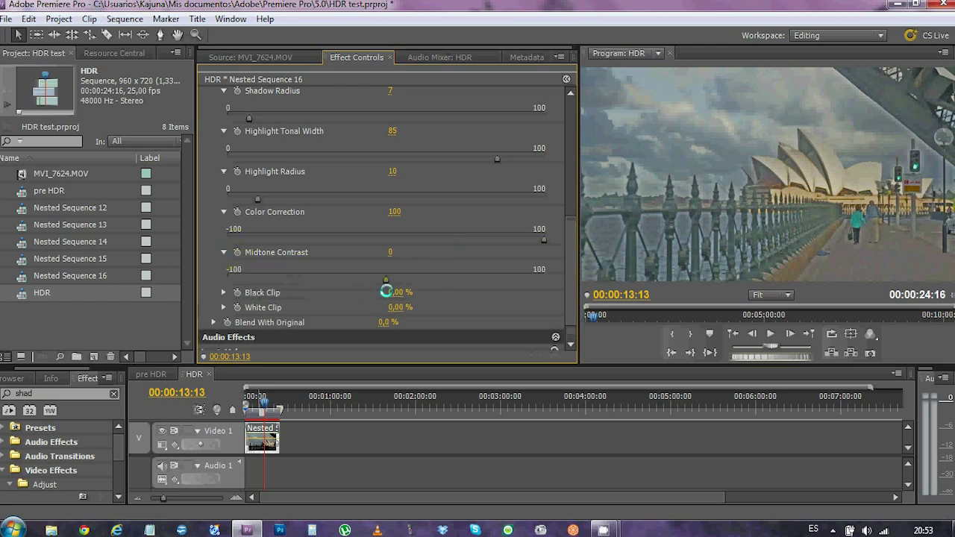
Step: Raise Midtone Contrast to 83, lower Highlight Tonal Width to 57, and collapse the effect
left_click_drag(385, 281, 517, 279)
scroll(553, 246, "up", 2)
scroll(552, 246, "down", 3)
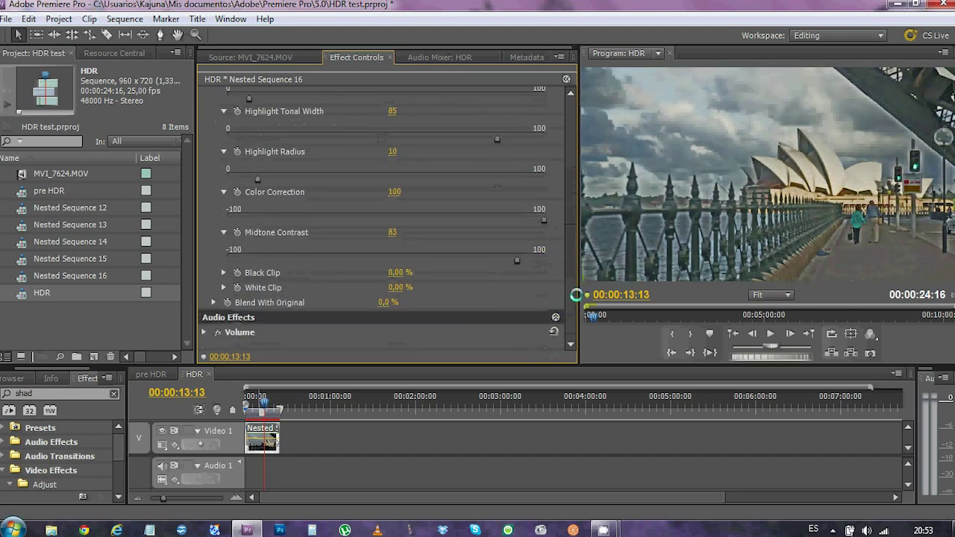
left_click_drag(570, 269, 549, 207)
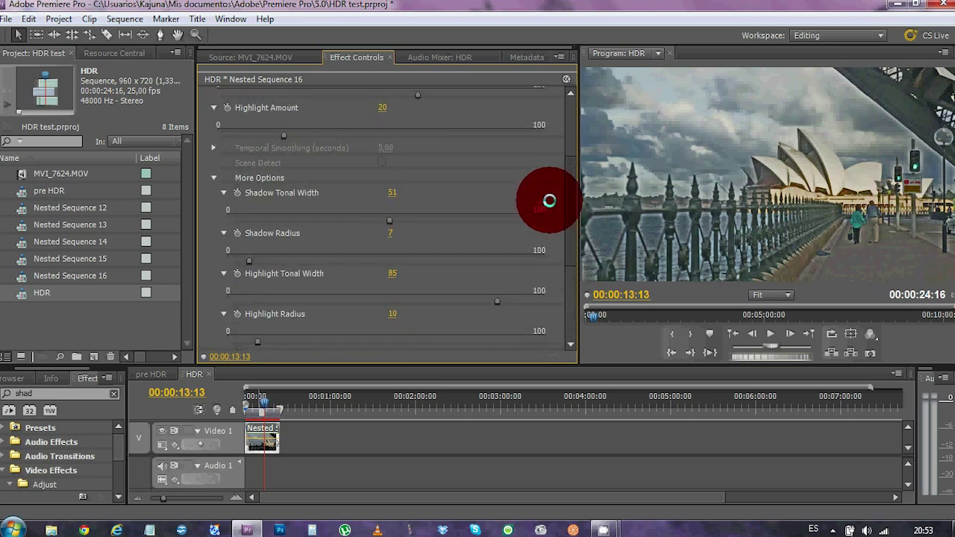
scroll(552, 240, "down", 3)
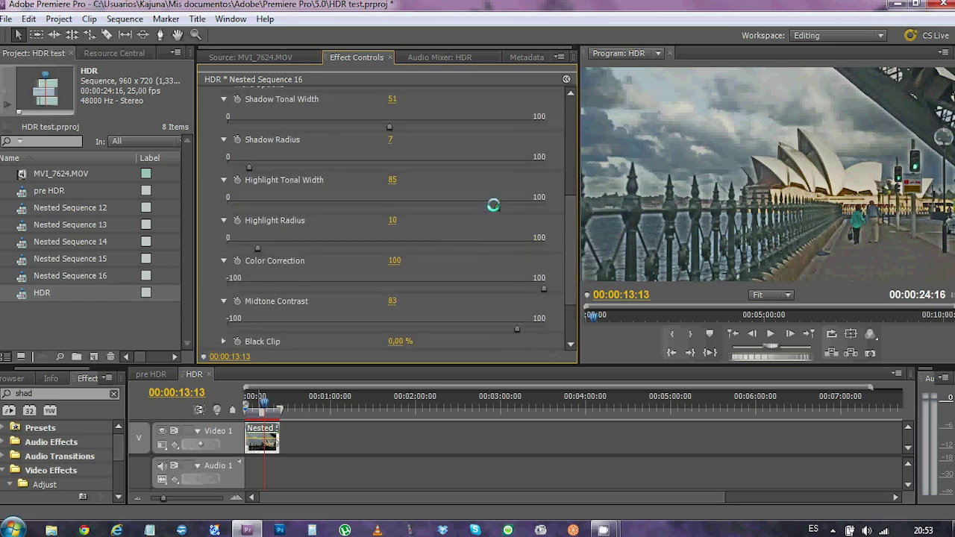
left_click_drag(495, 209, 400, 216)
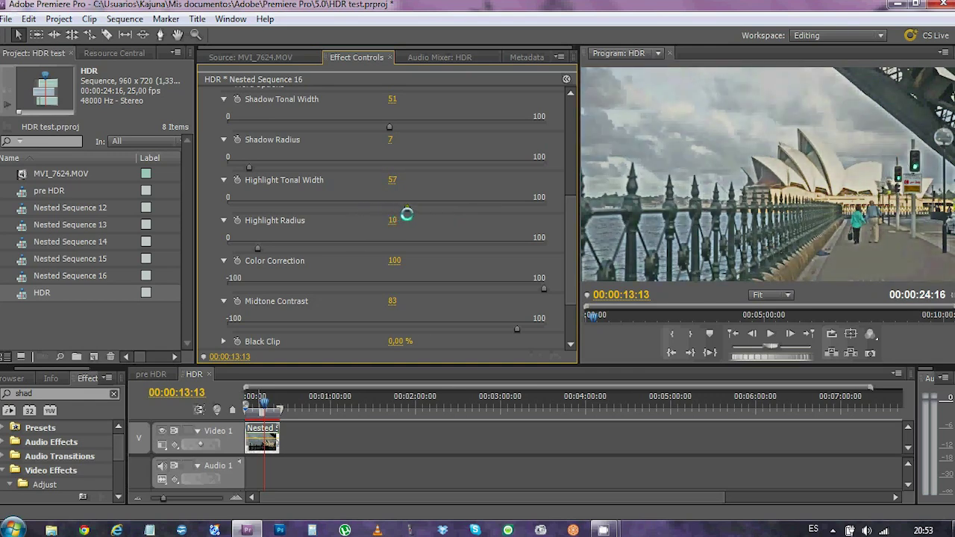
left_click(558, 202)
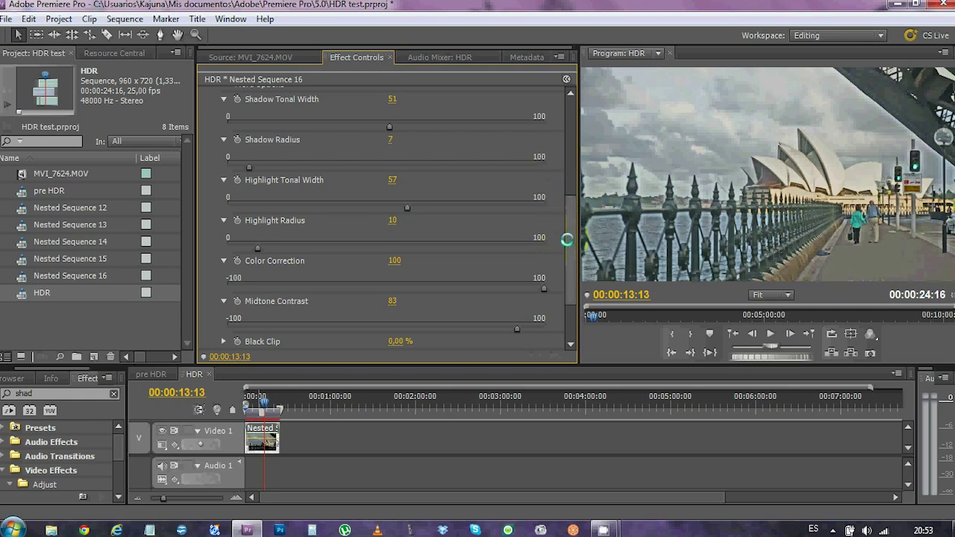
scroll(565, 239, "up", 8)
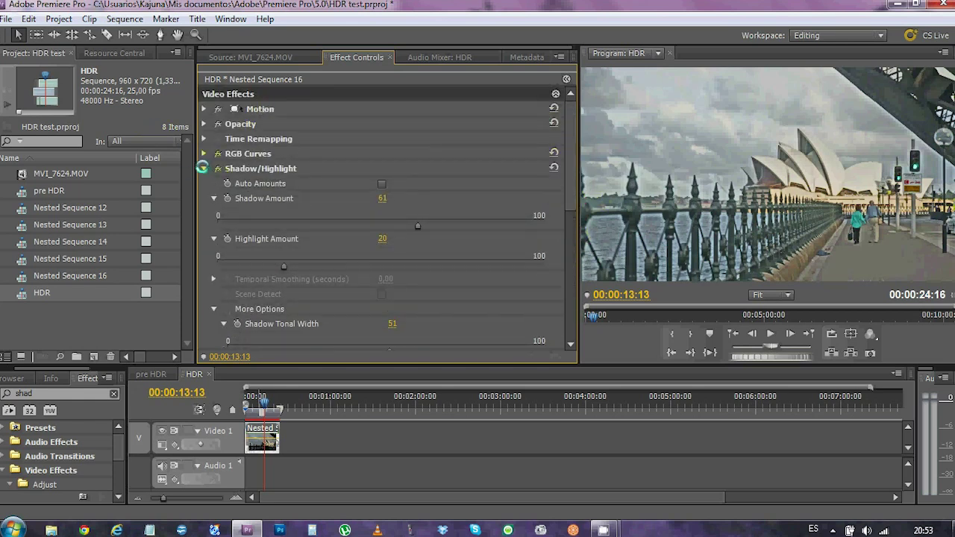
left_click(203, 168)
Step: Expand RGB Curves and bend the Red and Blue curves with new points
left_click(203, 153)
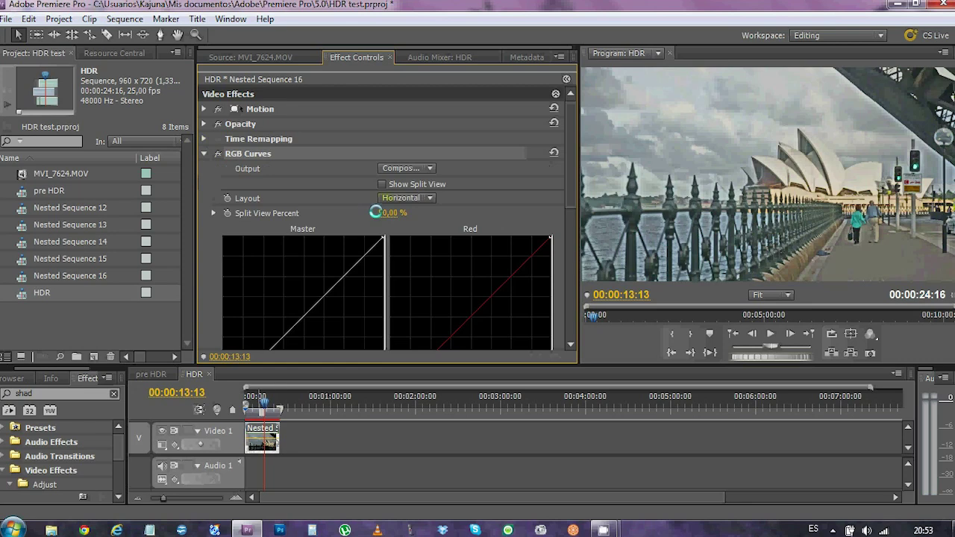
left_click_drag(568, 177, 571, 222)
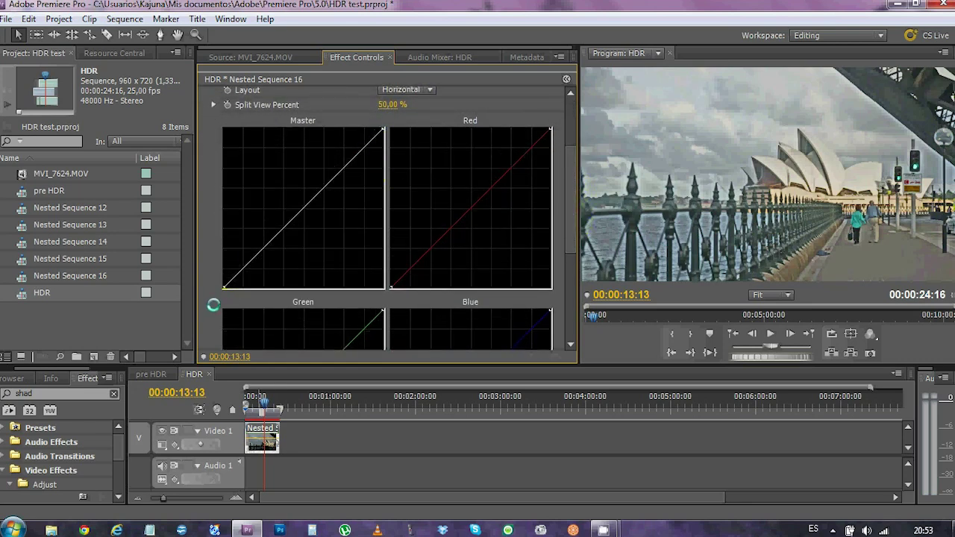
left_click_drag(569, 179, 532, 177)
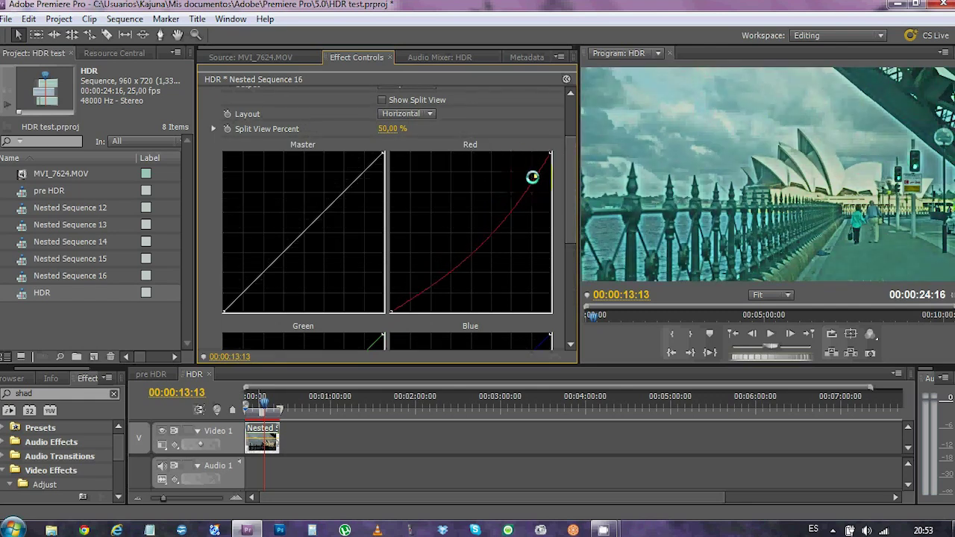
left_click_drag(416, 292, 409, 286)
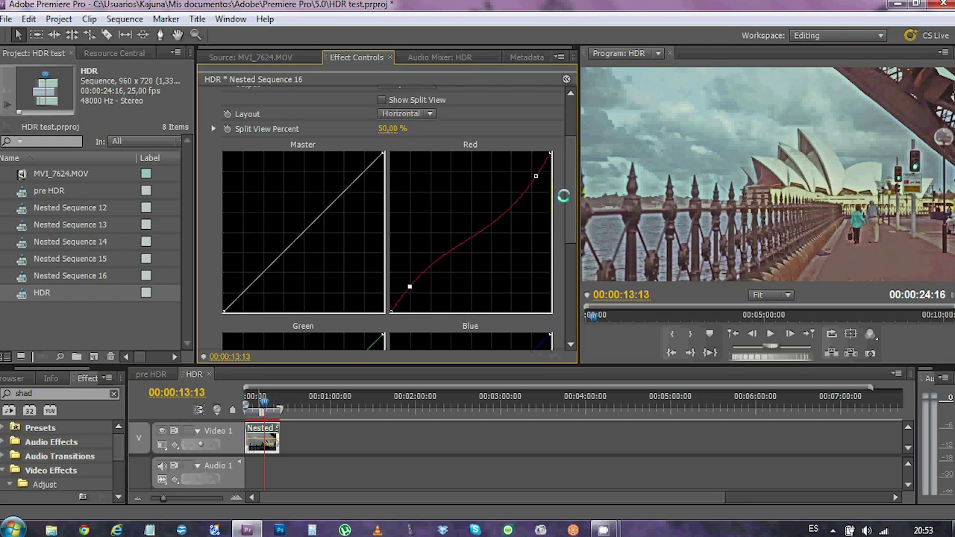
scroll(564, 196, "down", 4)
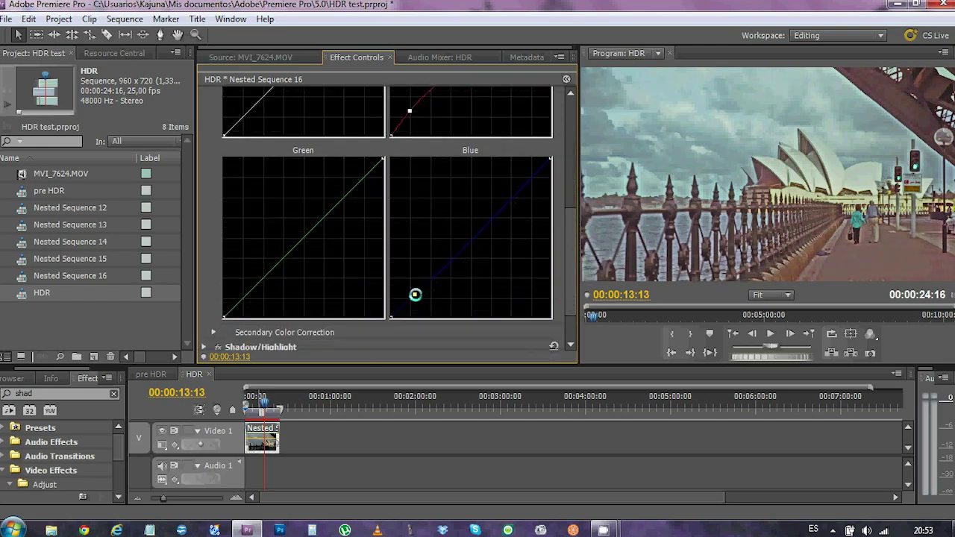
left_click_drag(531, 185, 522, 179)
Step: Lift a point on the Green curve to finish the warm, contrasty tint
scroll(563, 232, "down", 1)
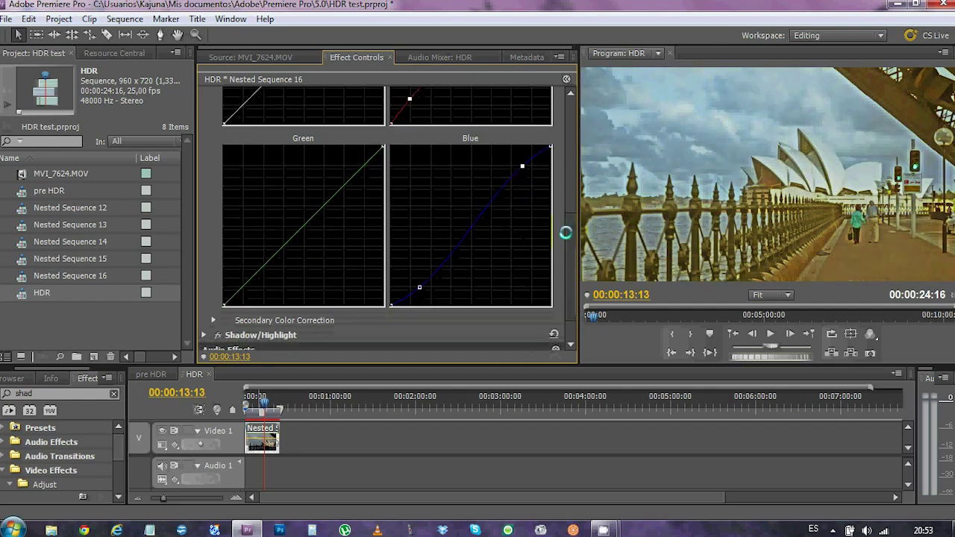
scroll(565, 225, "up", 1)
scroll(565, 225, "up", 1)
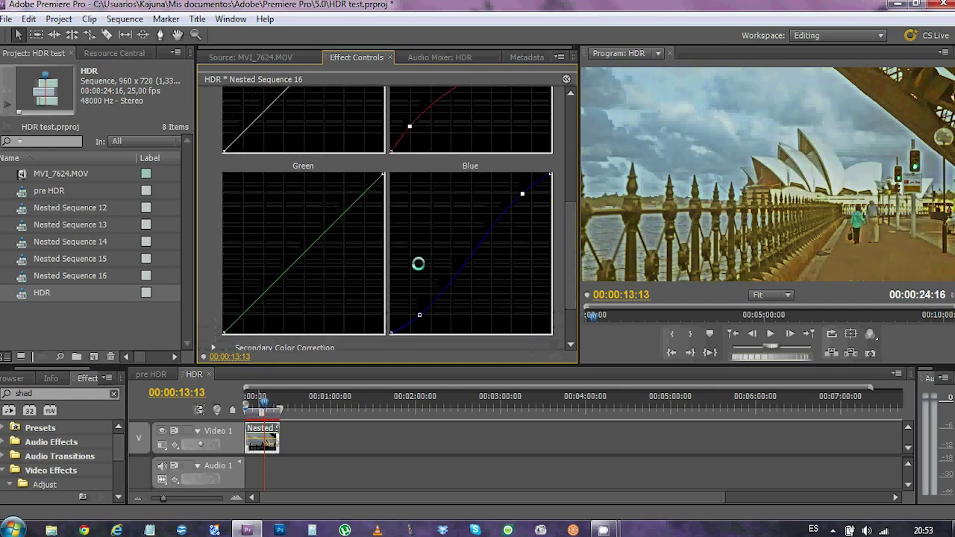
left_click(308, 259)
left_click_drag(307, 259, 303, 252)
left_click_drag(563, 257, 566, 142)
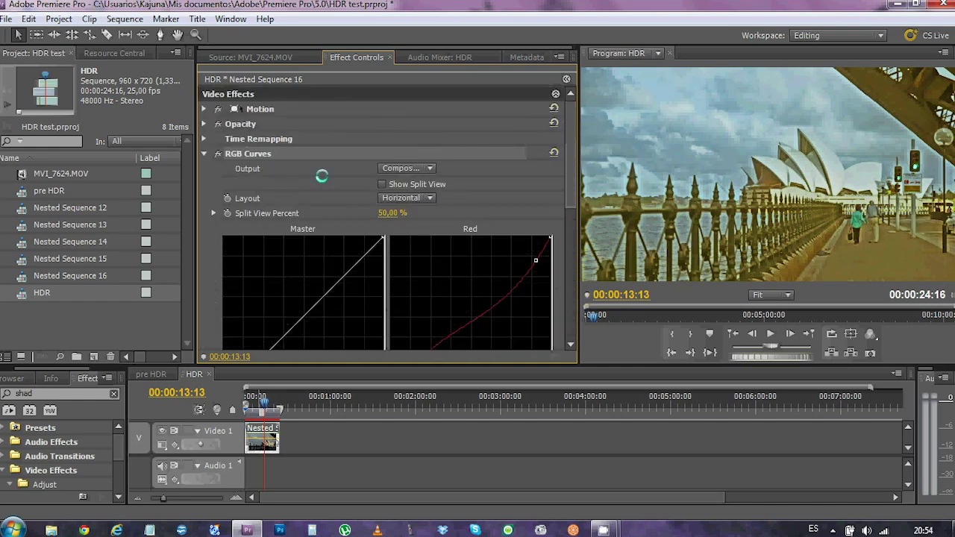
Step: Collapse RGB Curves, zoom the timeline onto the clip, and set Shadow Amount to 50
left_click(204, 154)
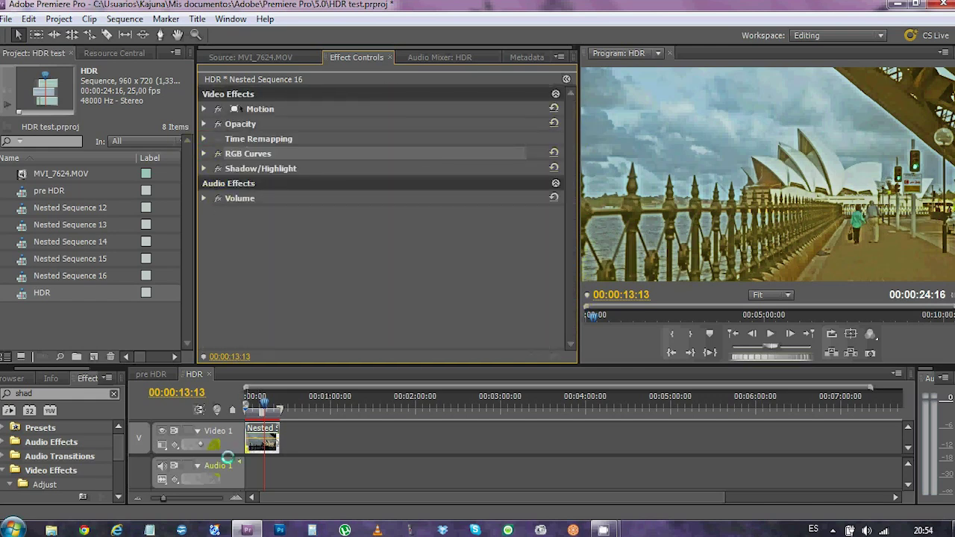
left_click(233, 496)
left_click(234, 496)
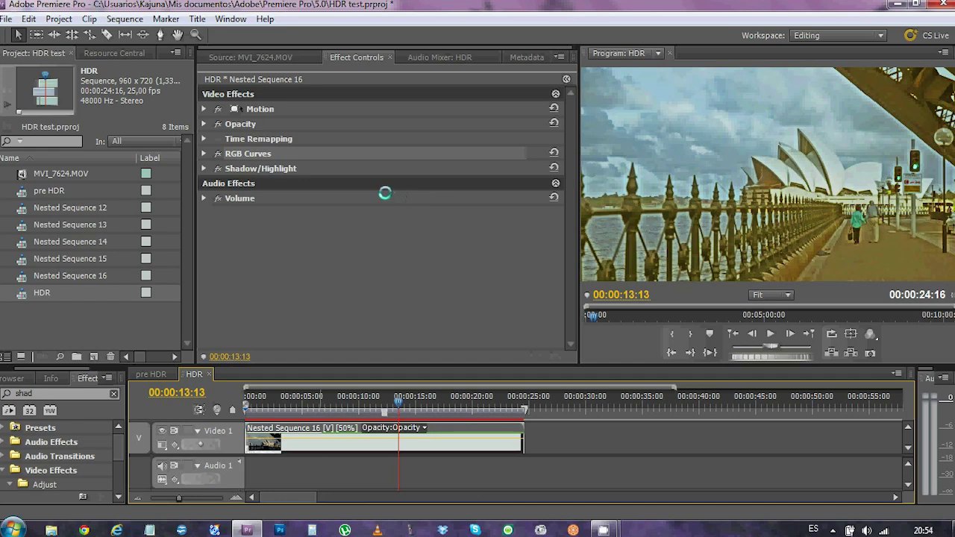
left_click(204, 168)
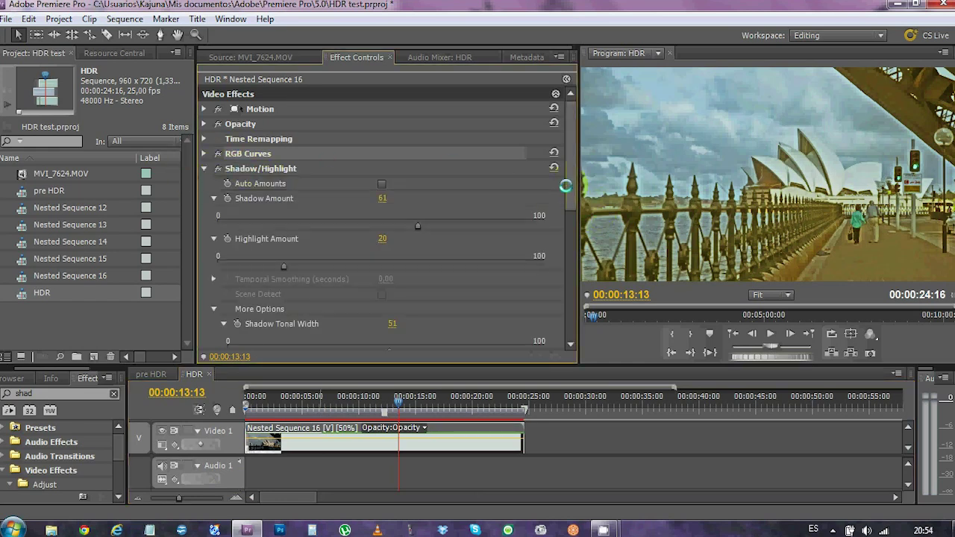
scroll(567, 209, "down", 1)
scroll(566, 208, "down", 1)
scroll(567, 208, "up", 2)
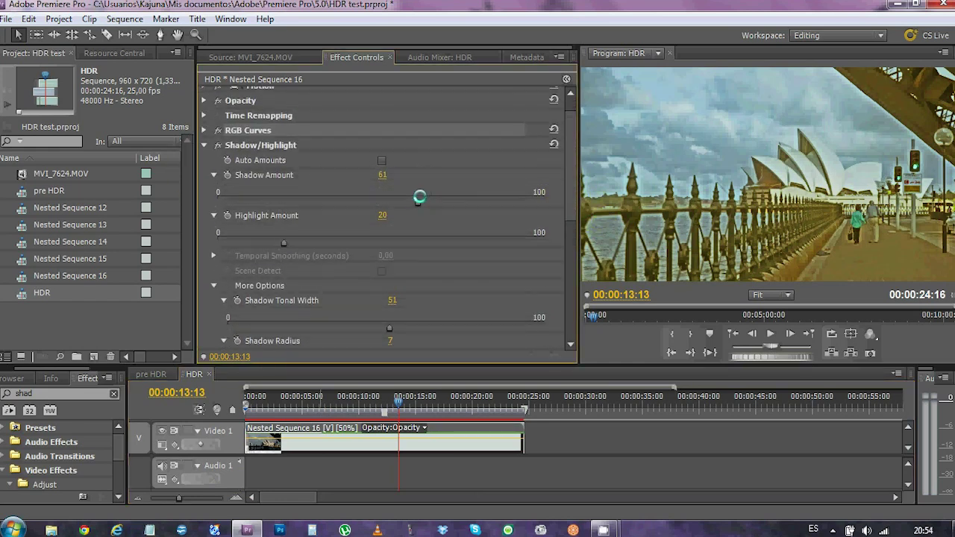
left_click_drag(416, 202, 381, 206)
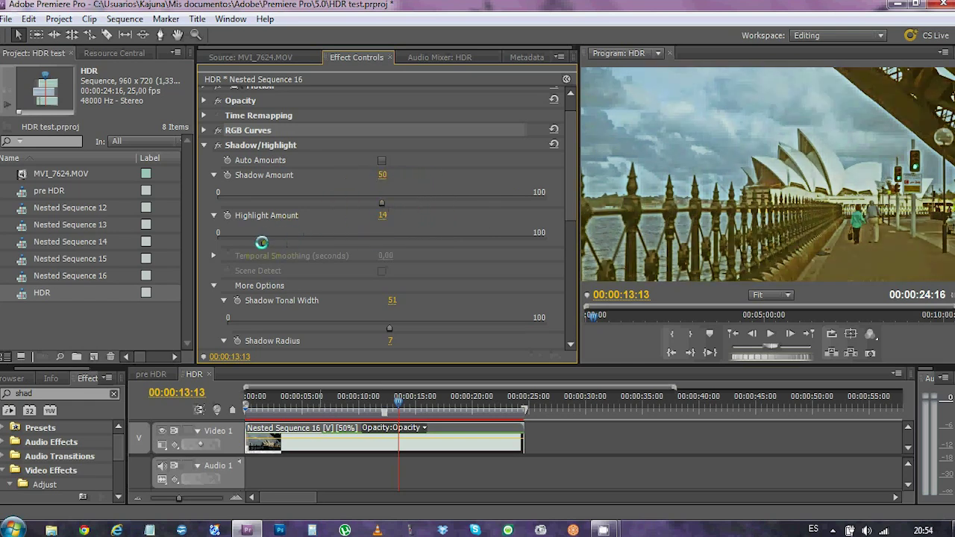
Step: Set Highlight Amount 22, Shadow Tonal Width 64, Highlight Tonal Width 72, then render the preview
left_click_drag(261, 243, 289, 243)
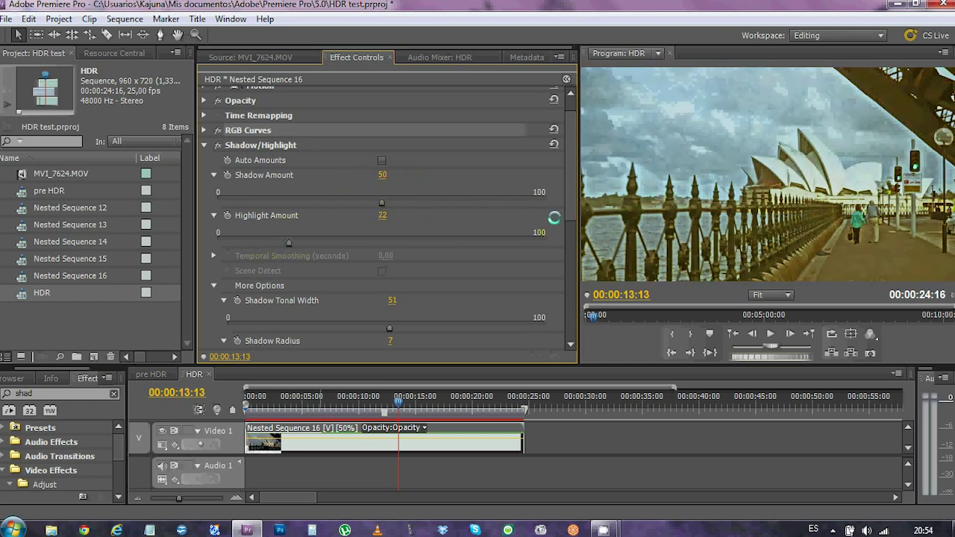
left_click_drag(570, 219, 561, 272)
left_click_drag(385, 170, 428, 172)
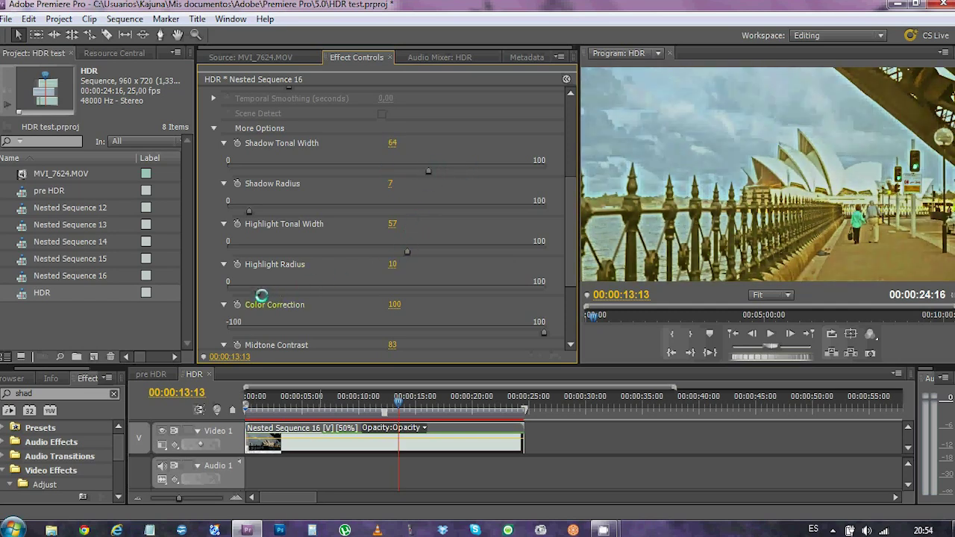
left_click_drag(405, 252, 454, 251)
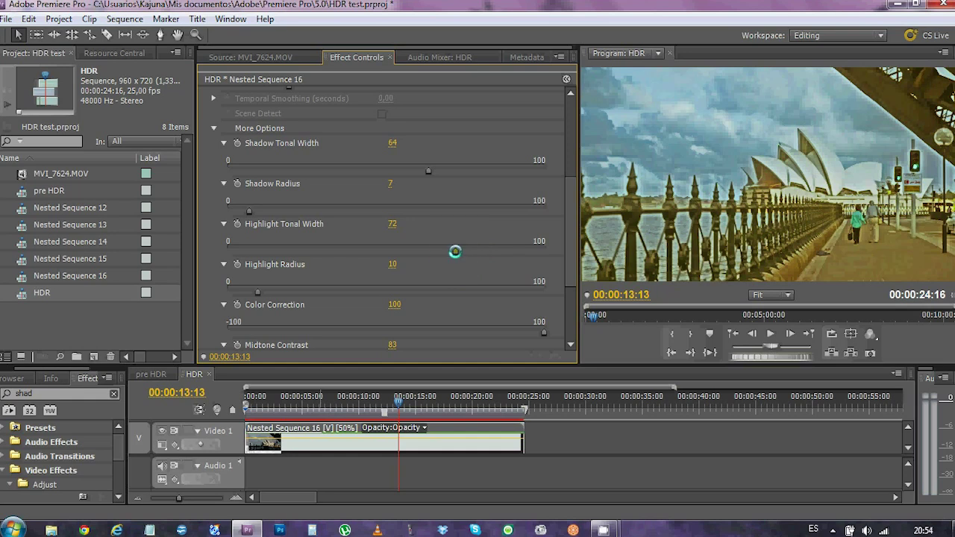
left_click_drag(569, 223, 572, 324)
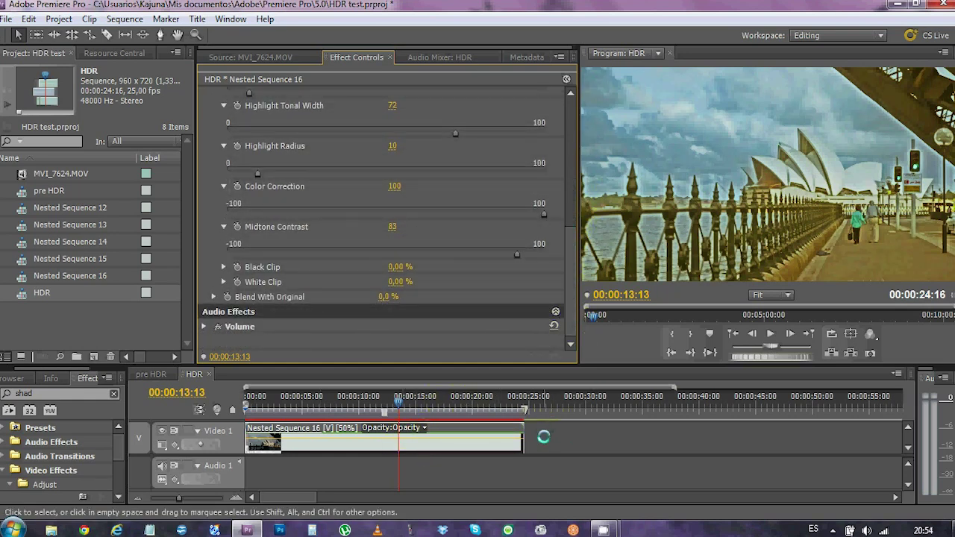
key("Return")
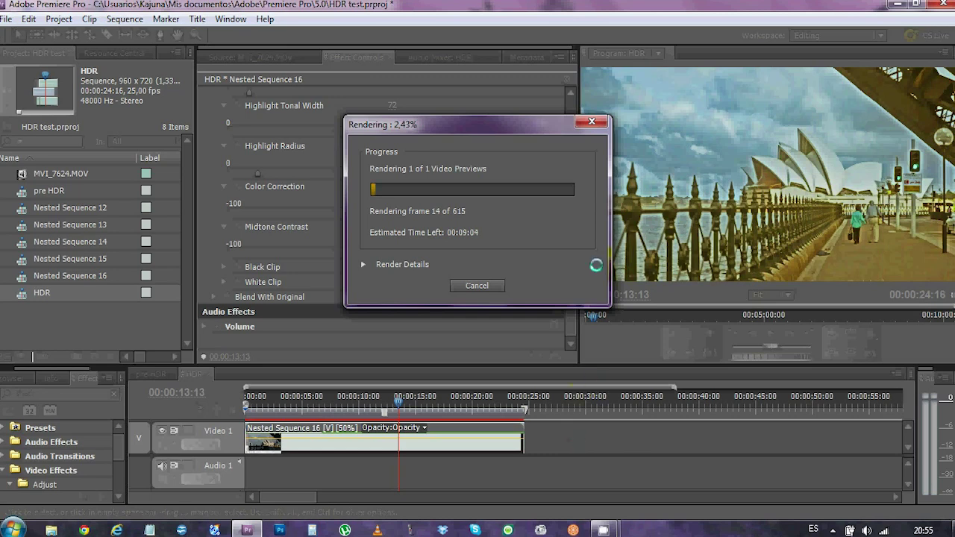
Step: Move the Rendering progress window off the picture while the preview renders
left_click_drag(501, 122, 481, 153)
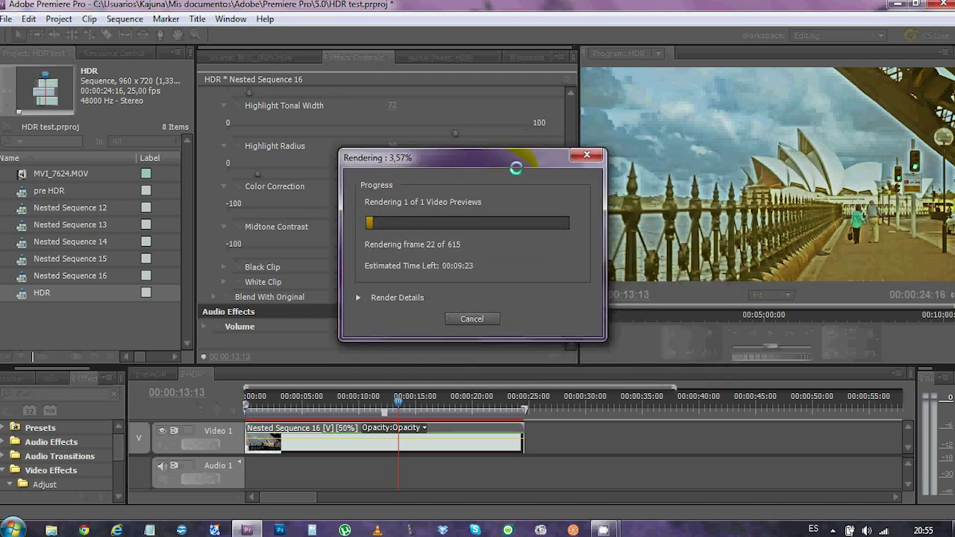